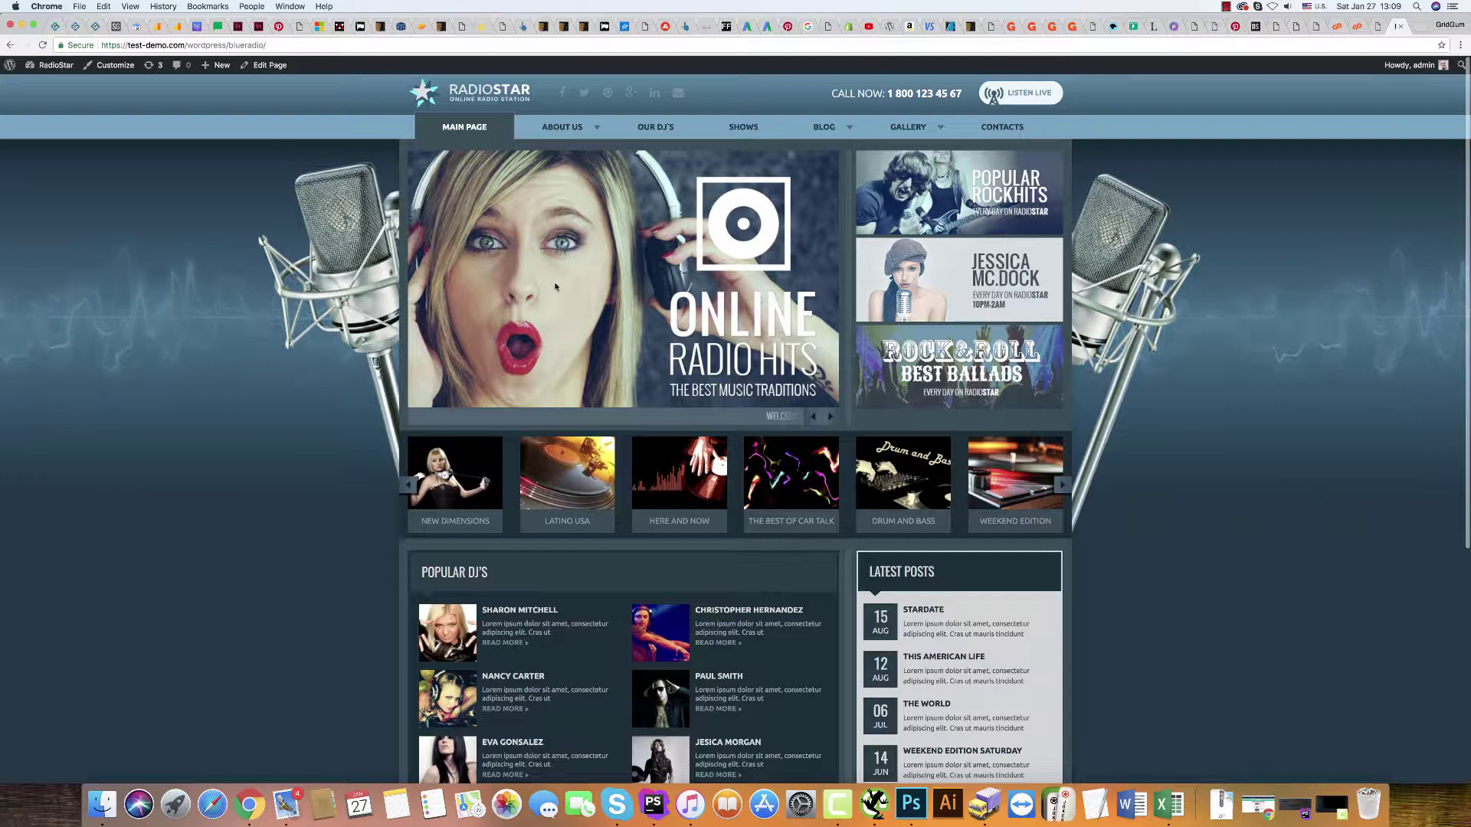
- Extract Radio Plugin.zip in Finder and select lbg-audio9_html5_radio_zuper.zip in the extracted folder
scroll(230, 651, down, 1)
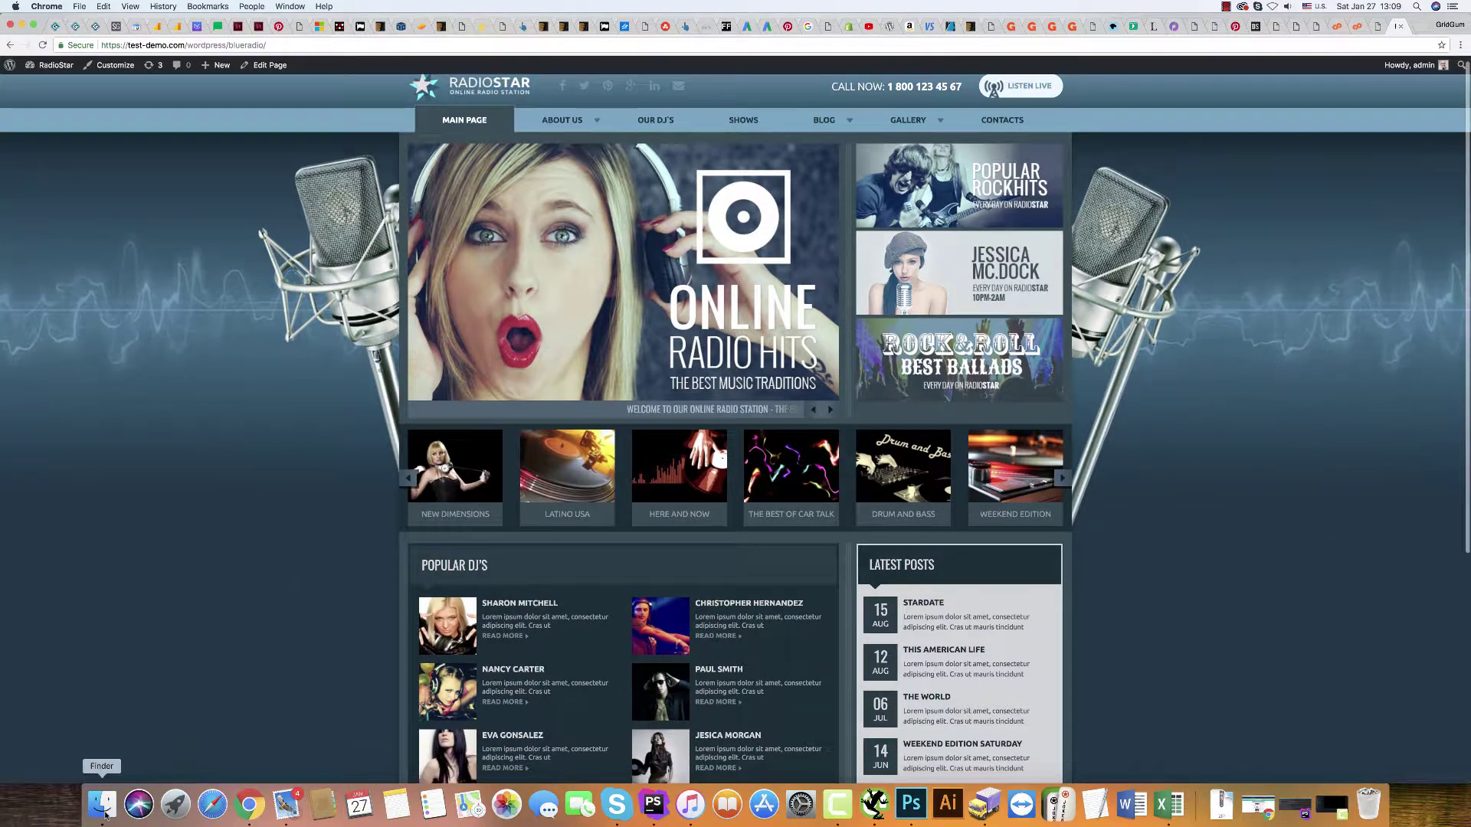
click(101, 800)
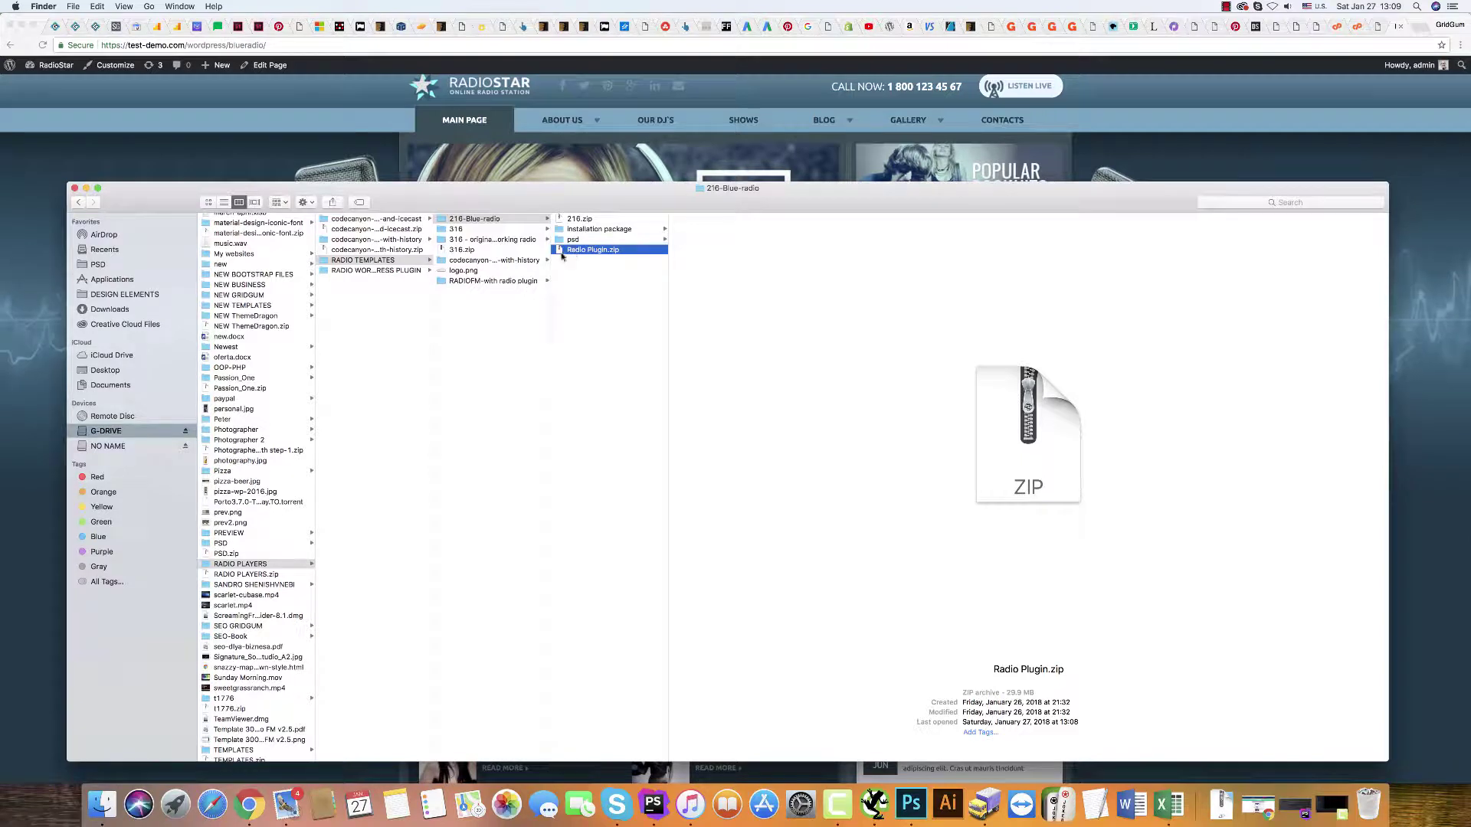
double_click(561, 251)
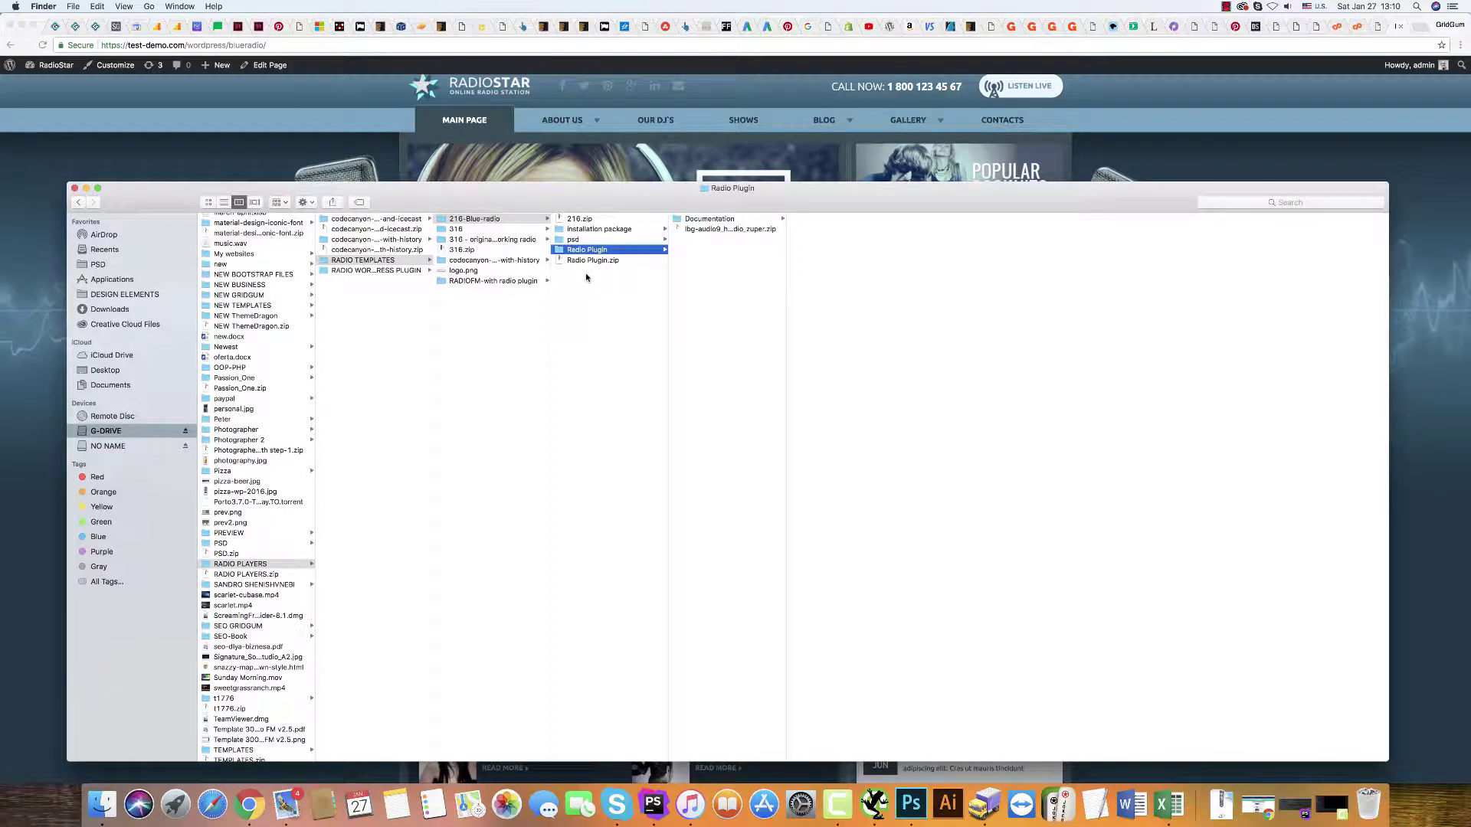
click(689, 230)
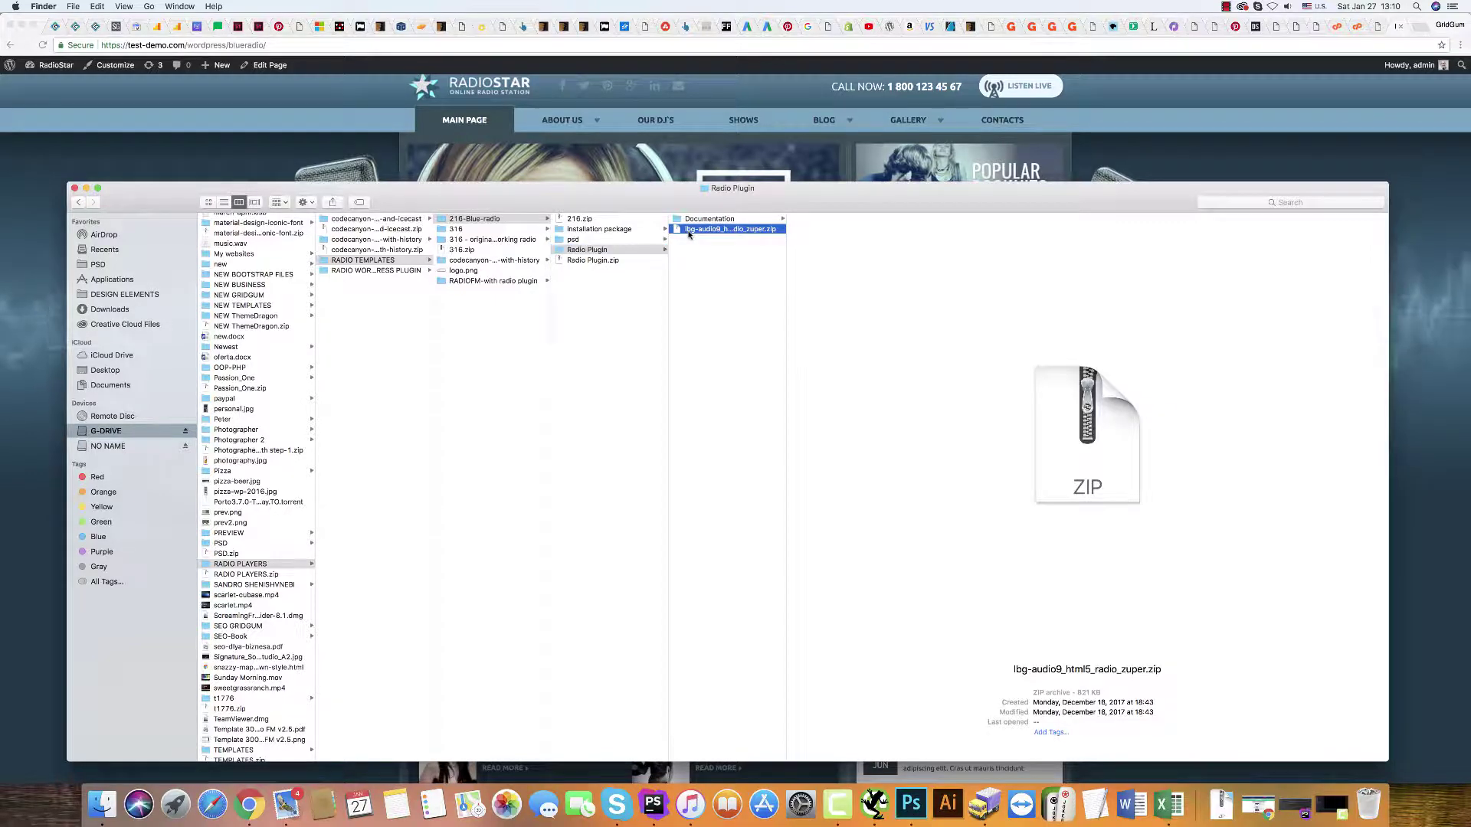
- Go from the RadioStar admin dashboard through the Plugins list to Add New
click(235, 160)
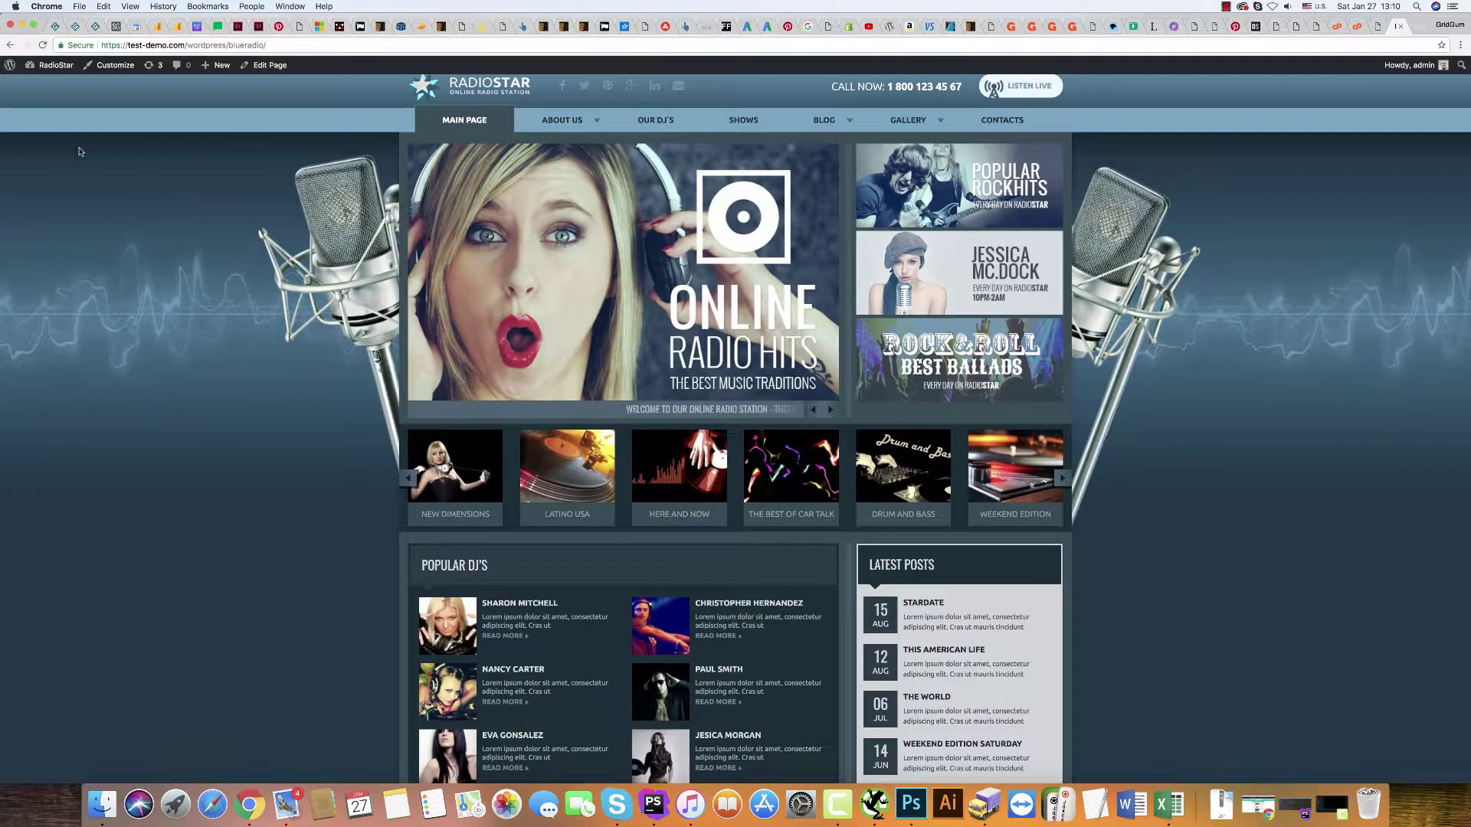
click(44, 85)
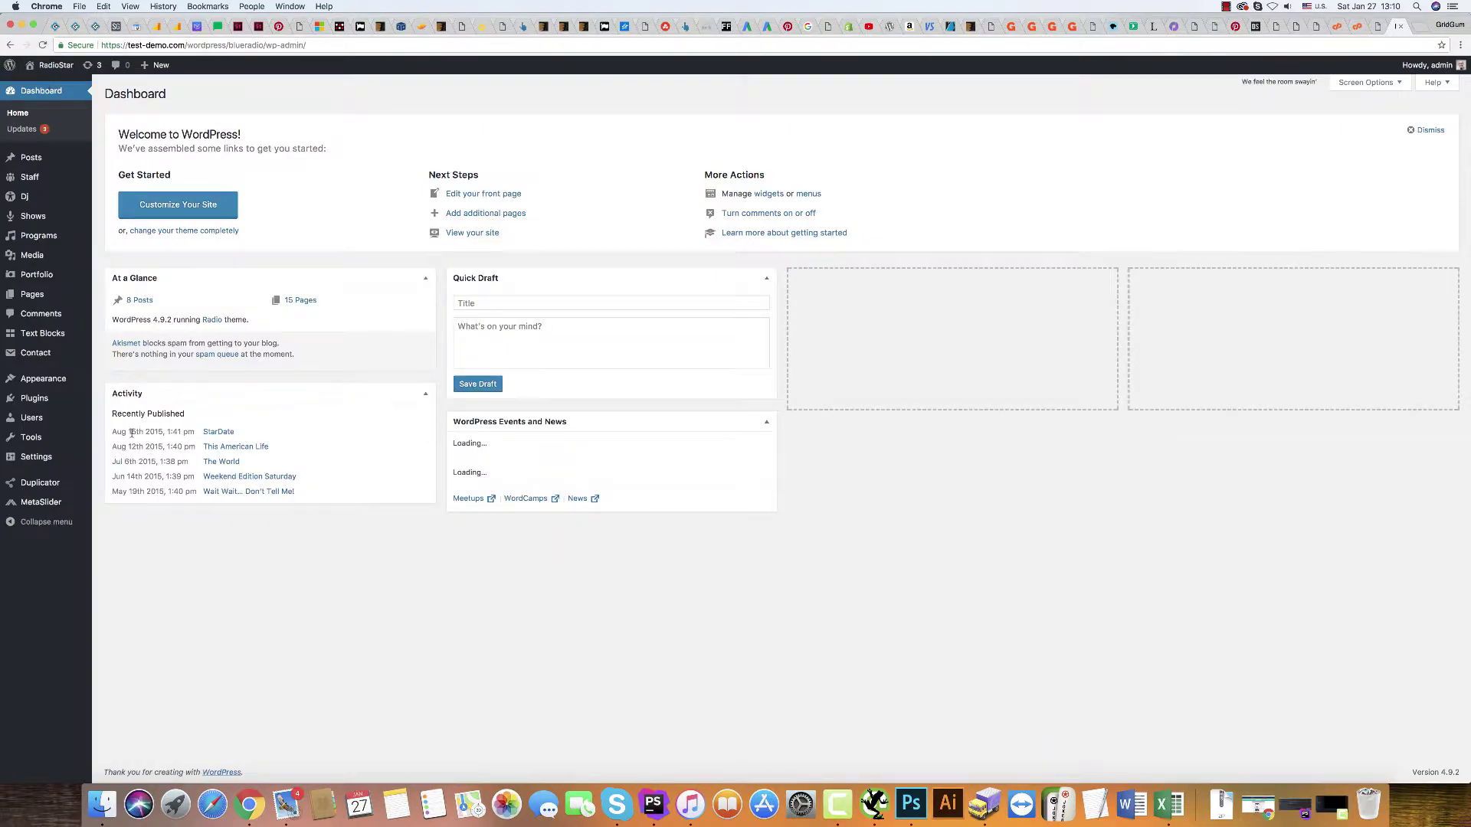
mouse_move(31, 300)
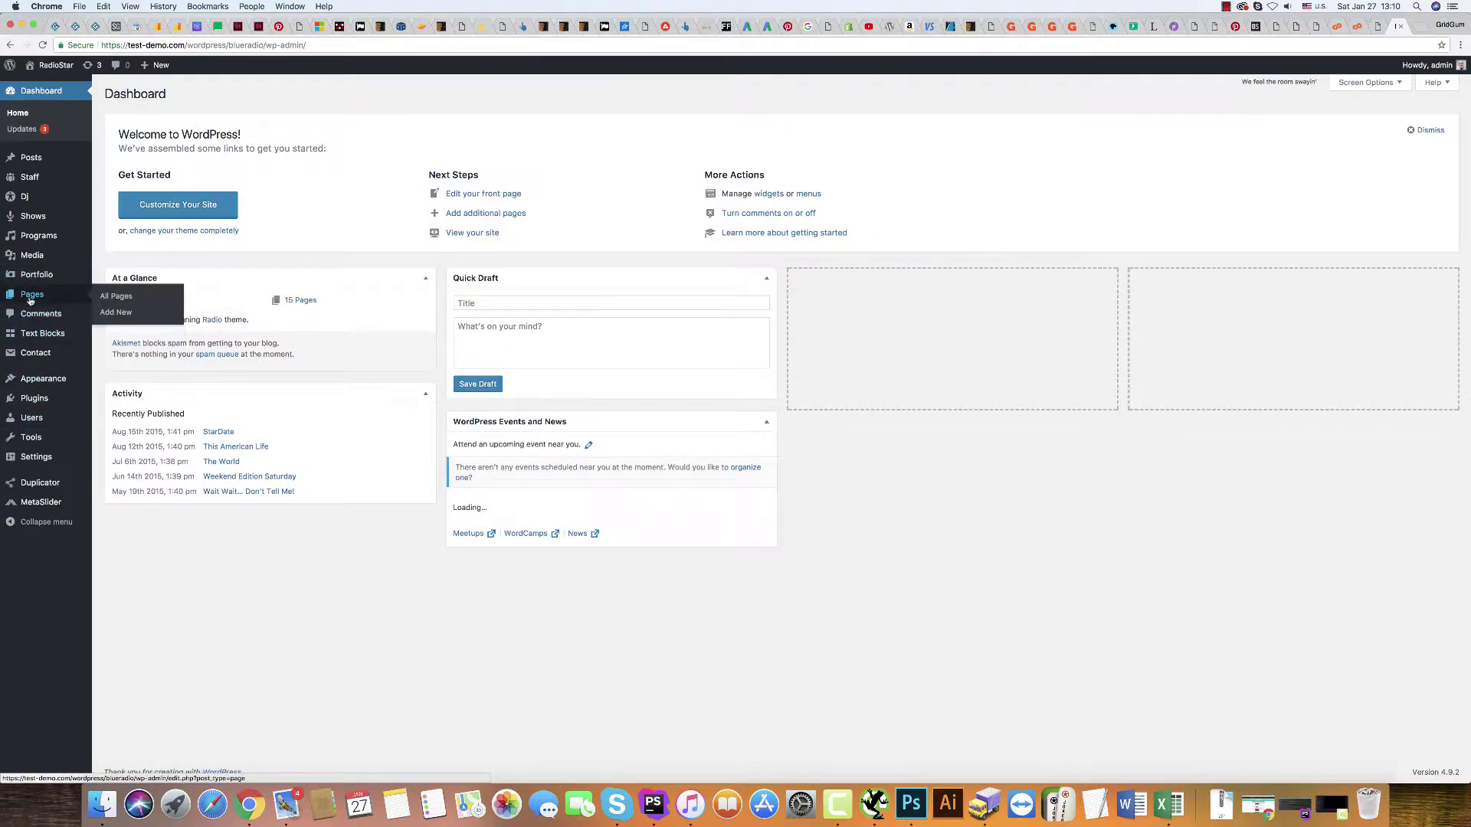
mouse_move(38, 384)
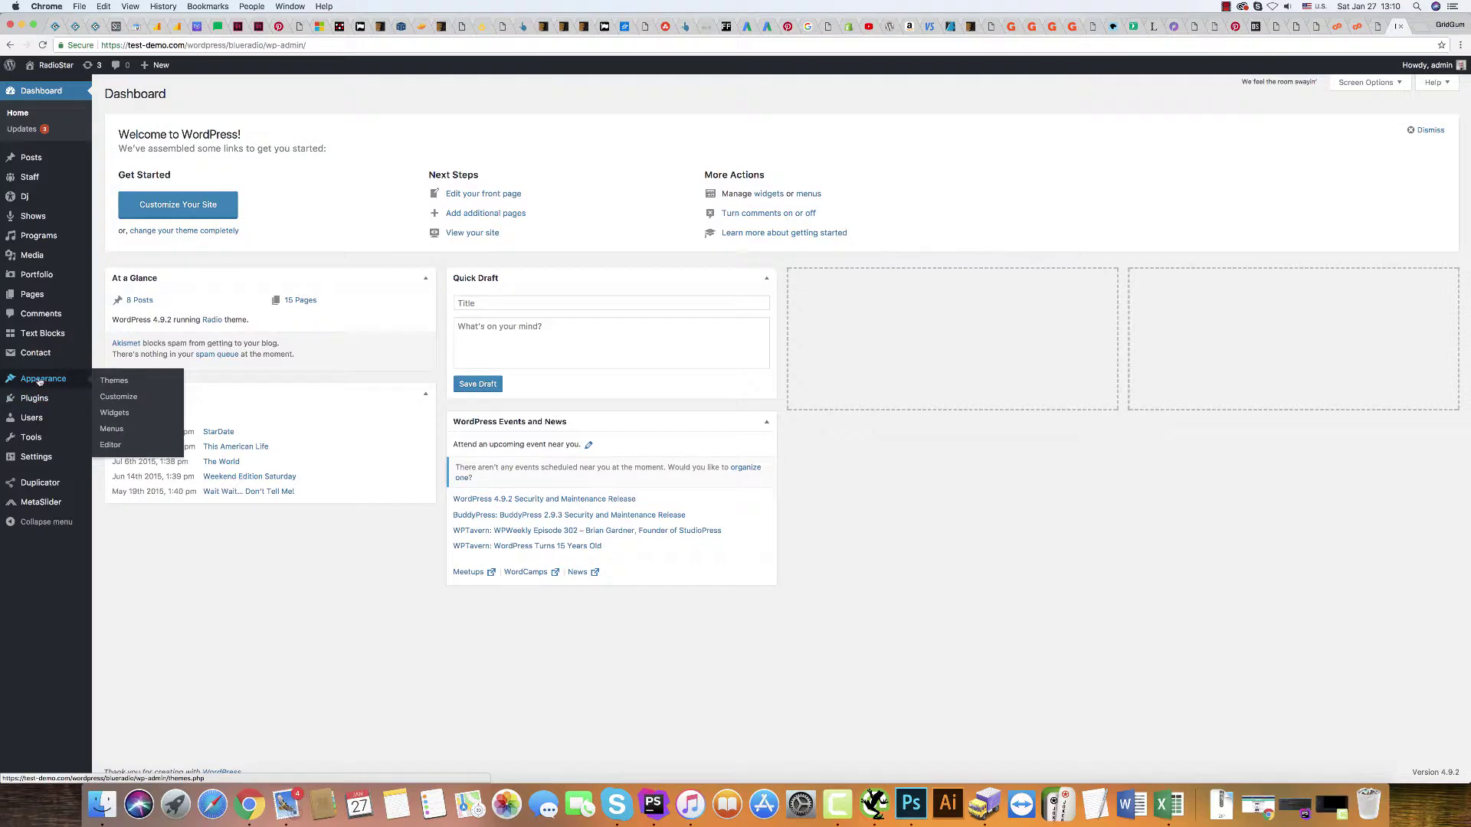
click(31, 400)
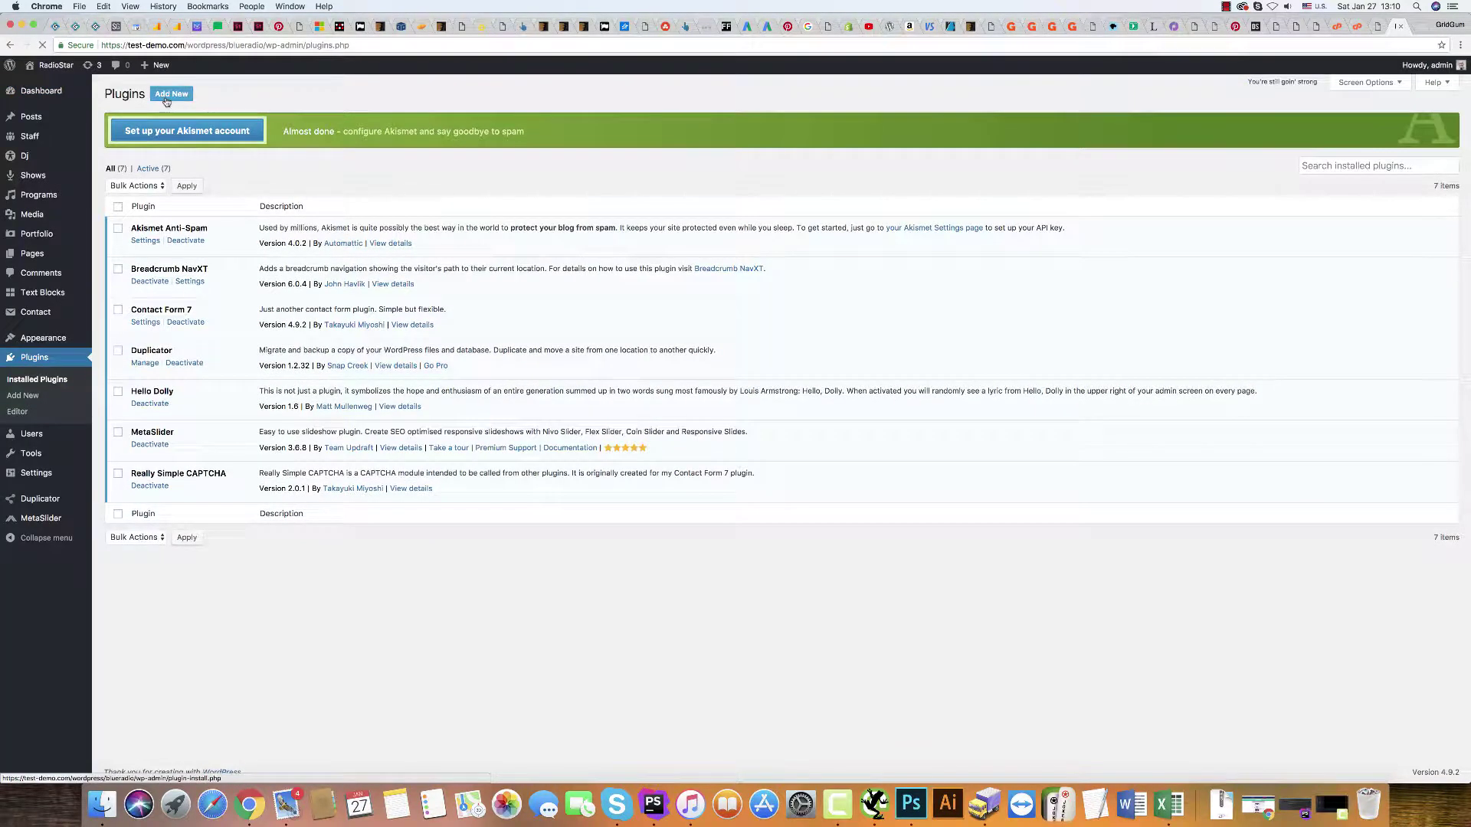
click(170, 94)
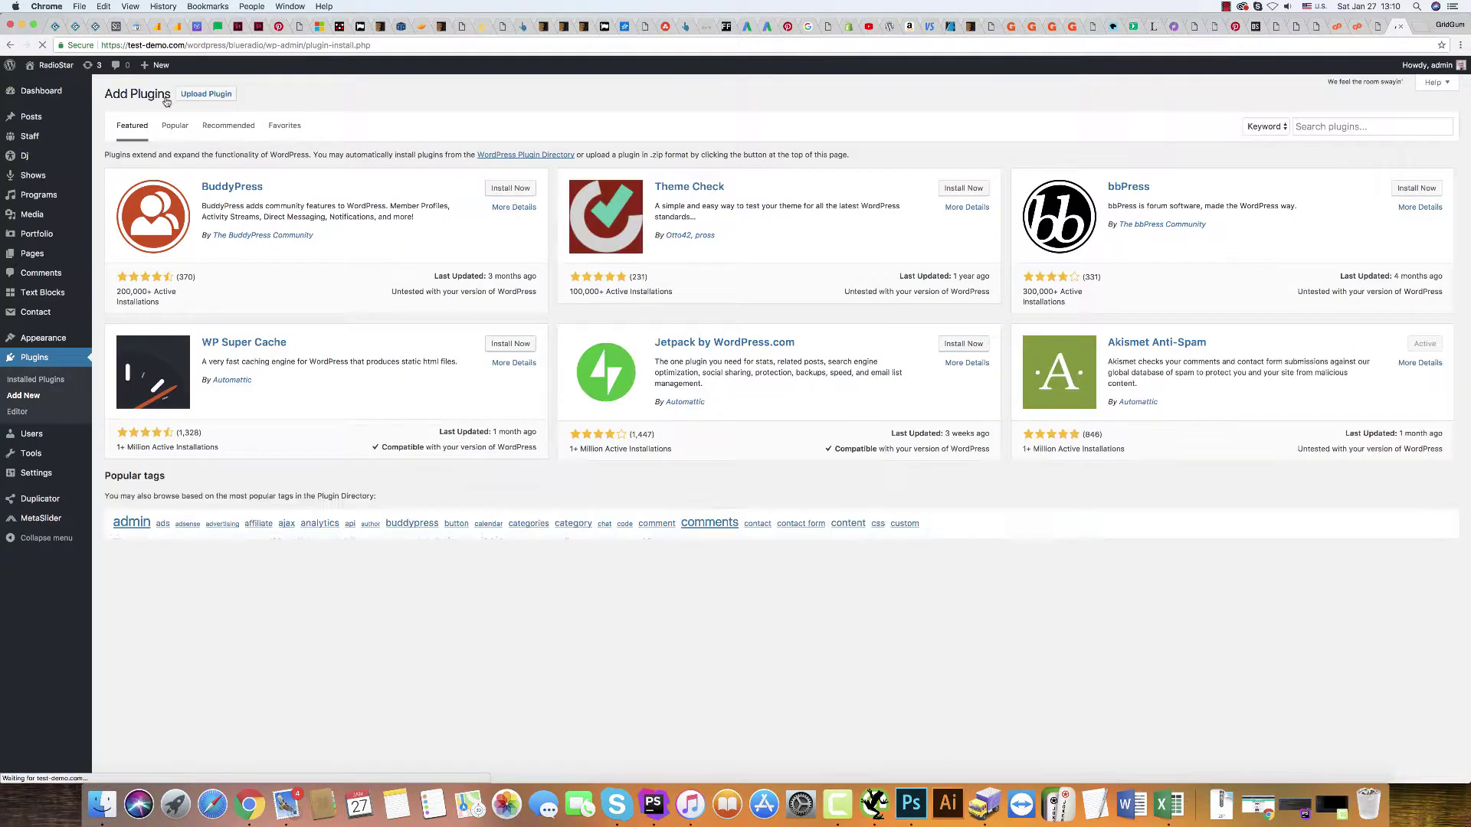
- Show the Upload Plugin form and start choosing a file from the 246 folder
click(208, 100)
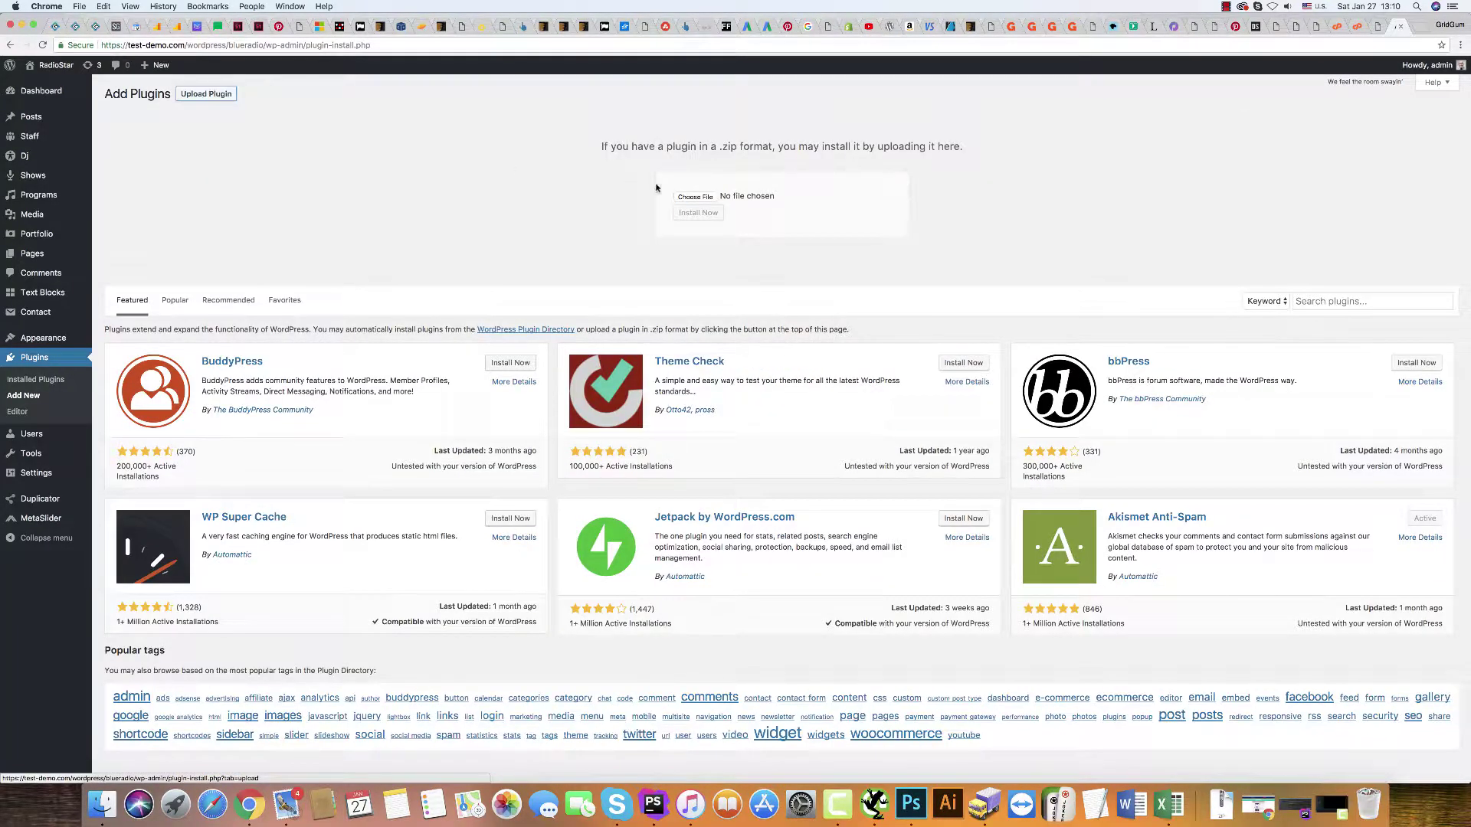
click(698, 200)
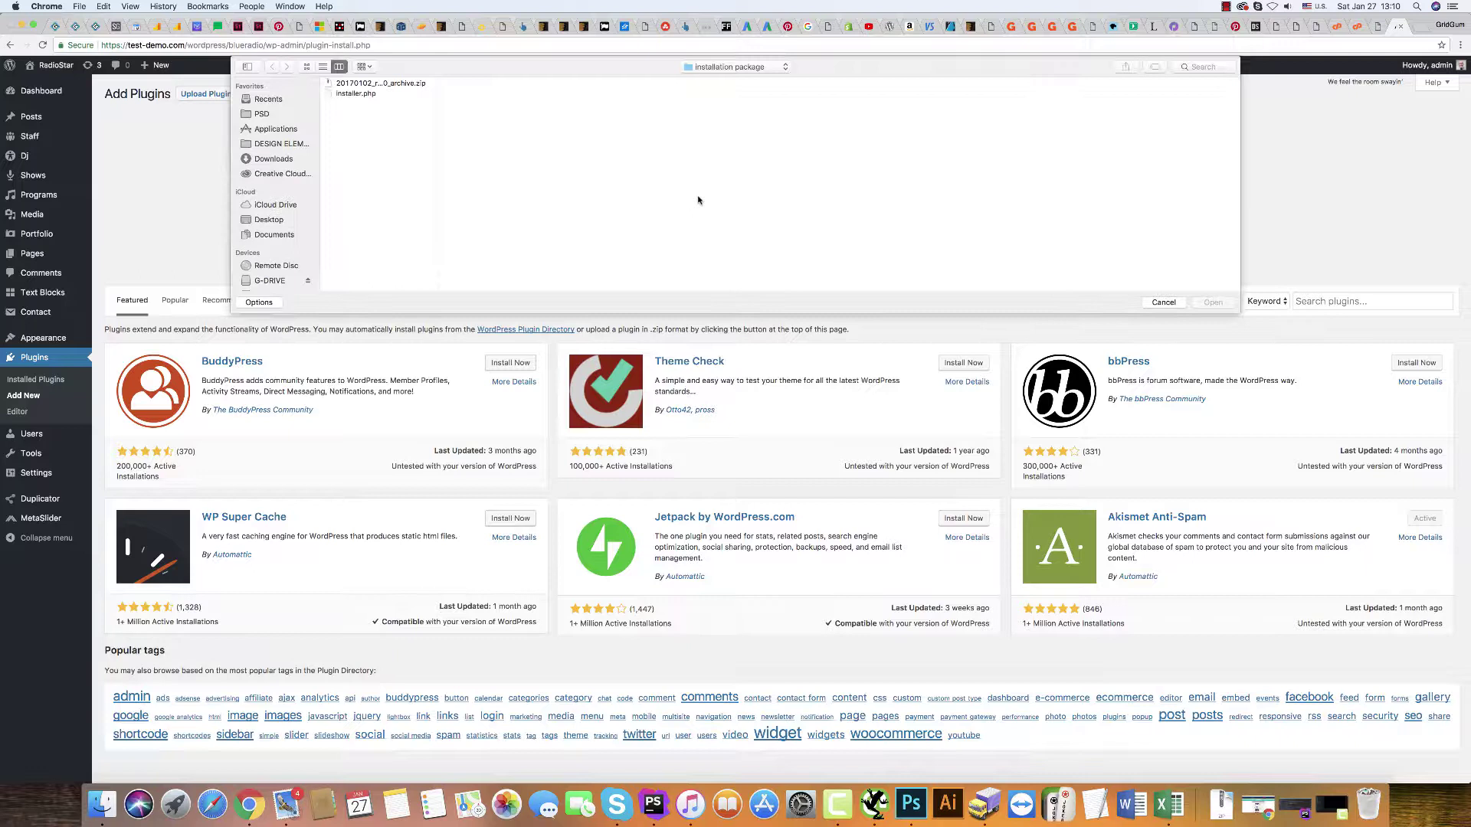
click(734, 67)
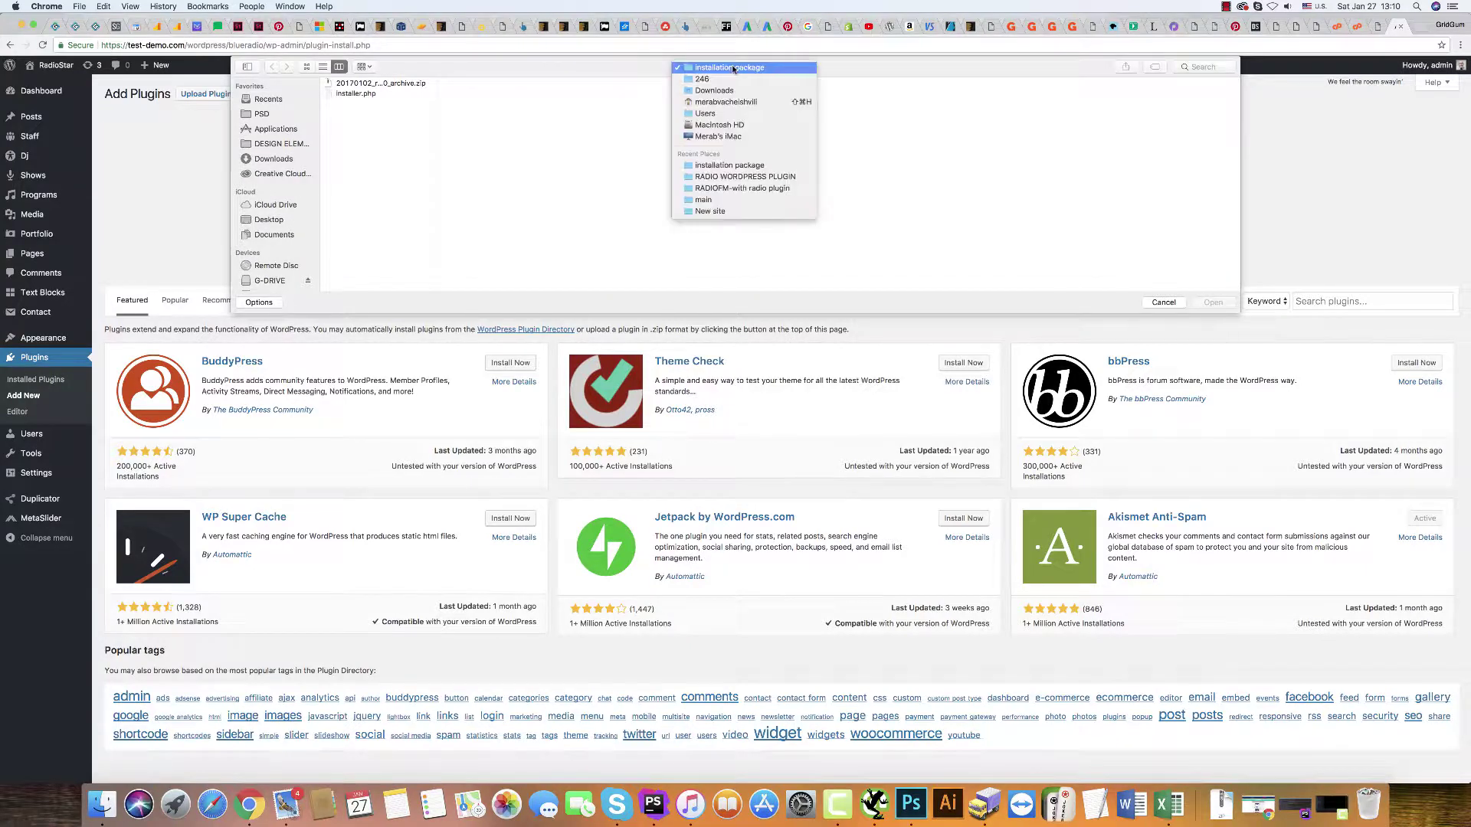
click(708, 80)
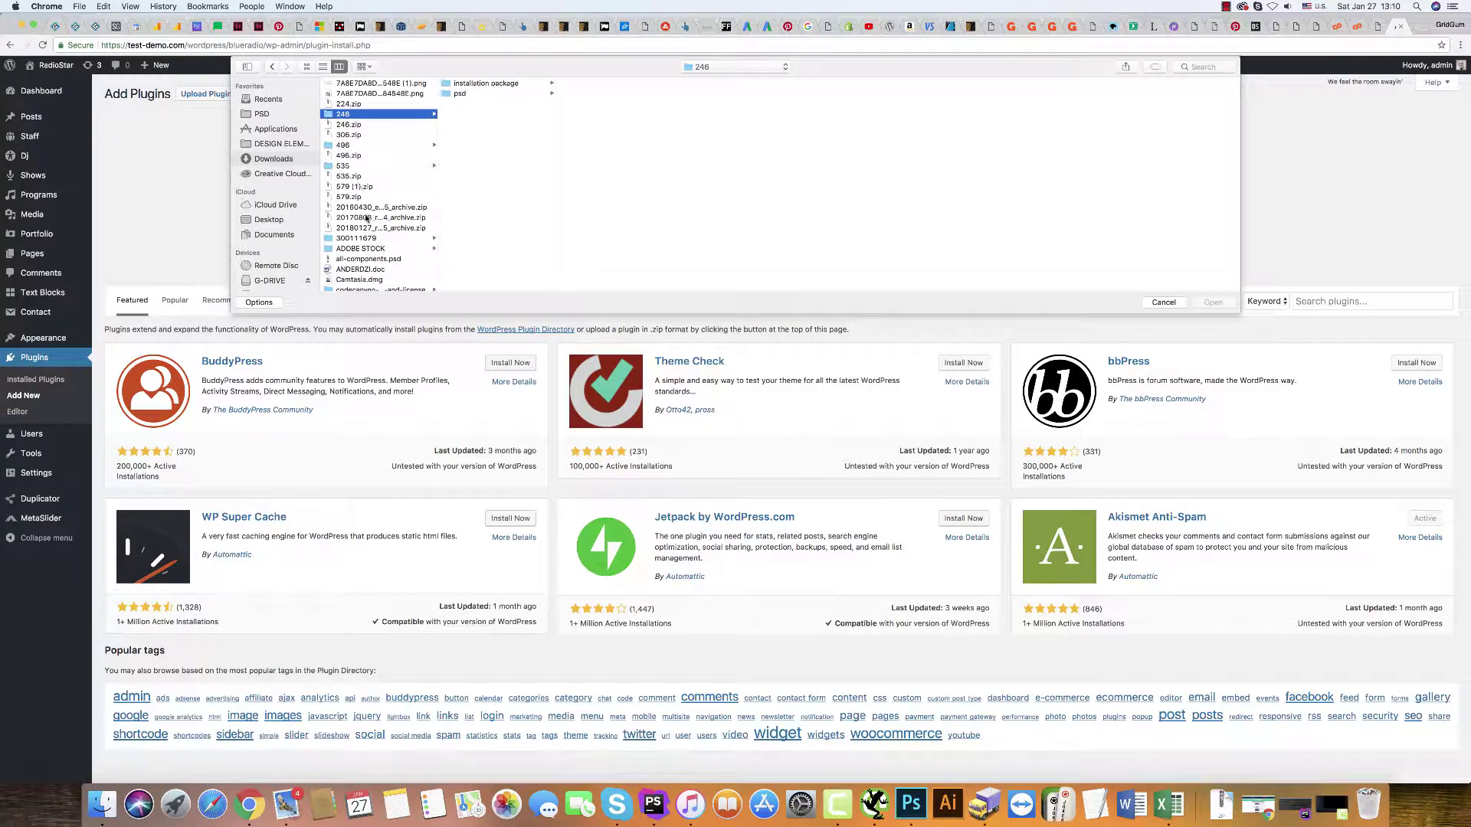
scroll(339, 240, down, 10)
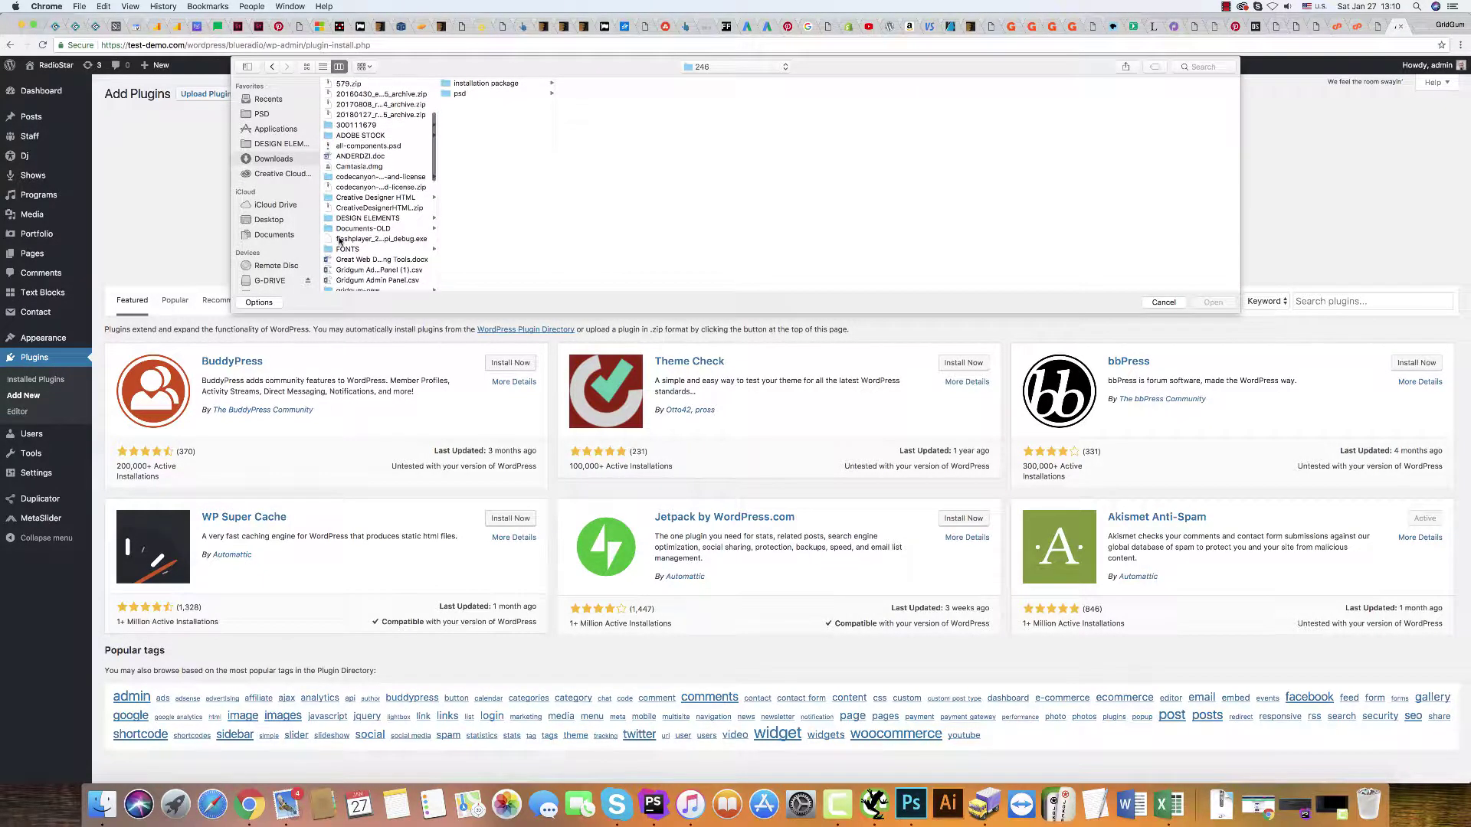
scroll(340, 240, down, 15)
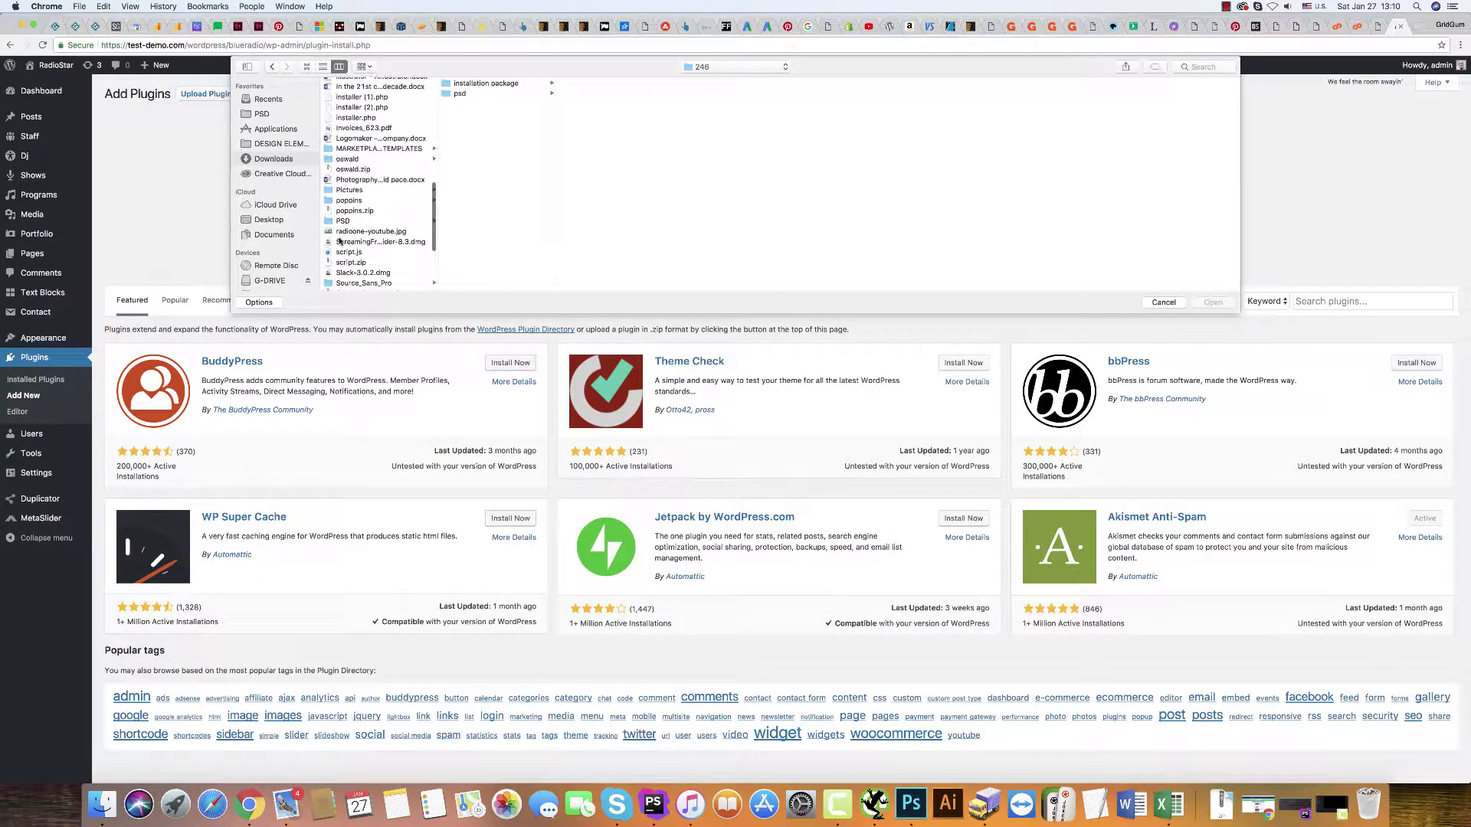
scroll(340, 241, up, 4)
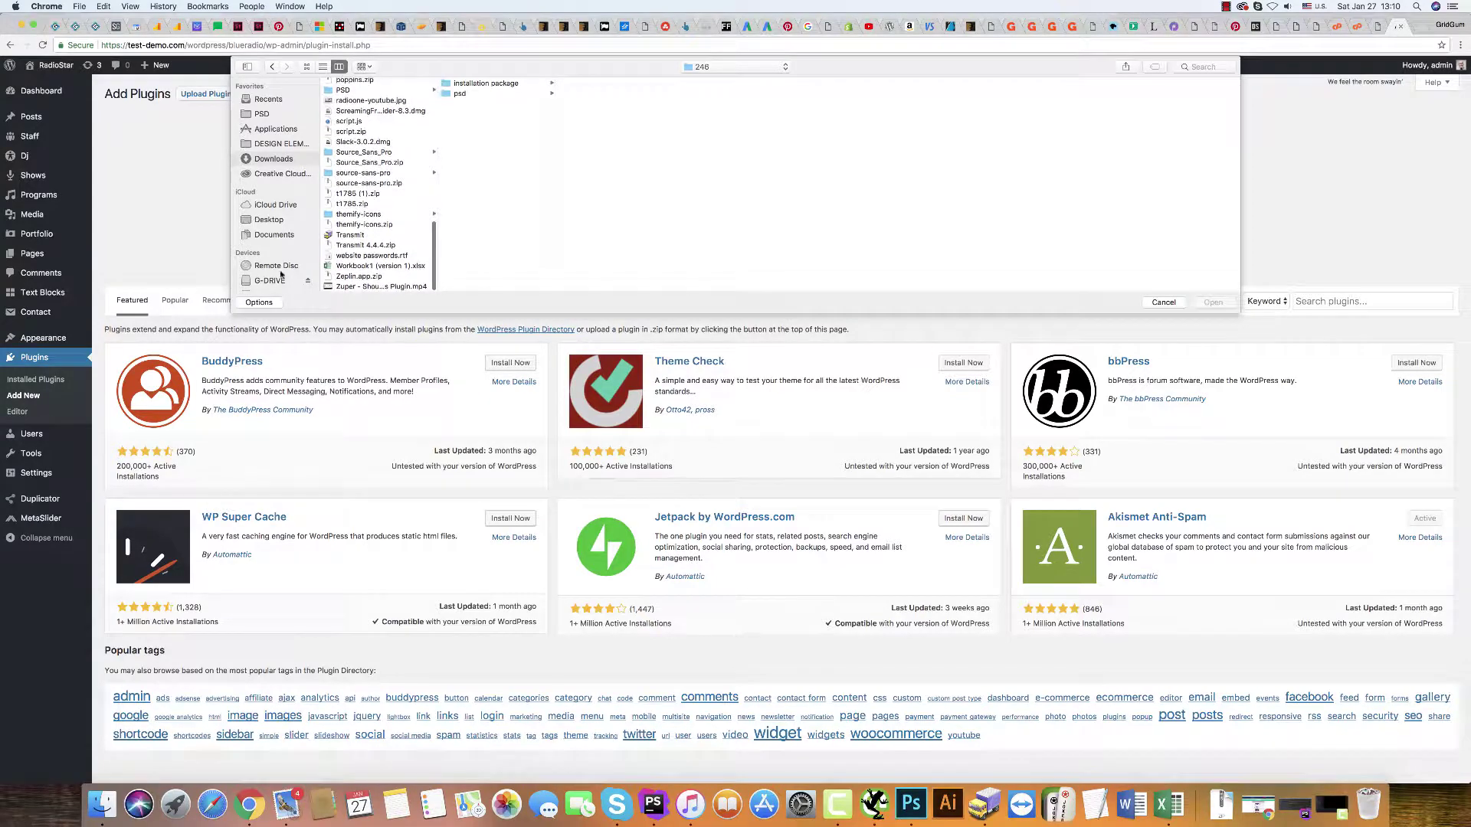
scroll(373, 227, up, 1)
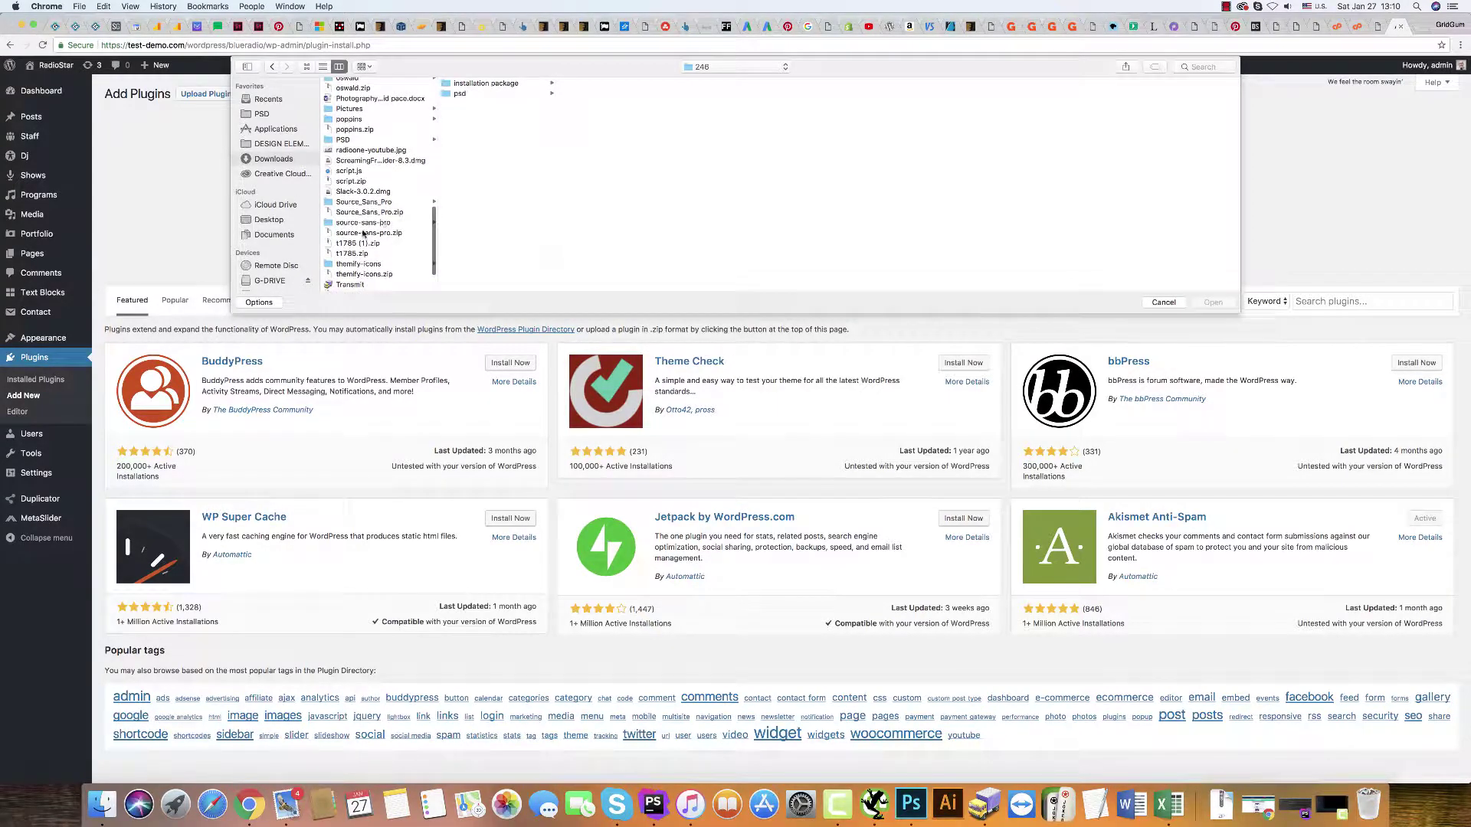
- Pick the zuper zip from G-DRIVE > RADIO PLAYERS > RADIO TEMPLATES > 216-Blue-radio > Radio Plugin
click(267, 282)
scroll(367, 224, down, 10)
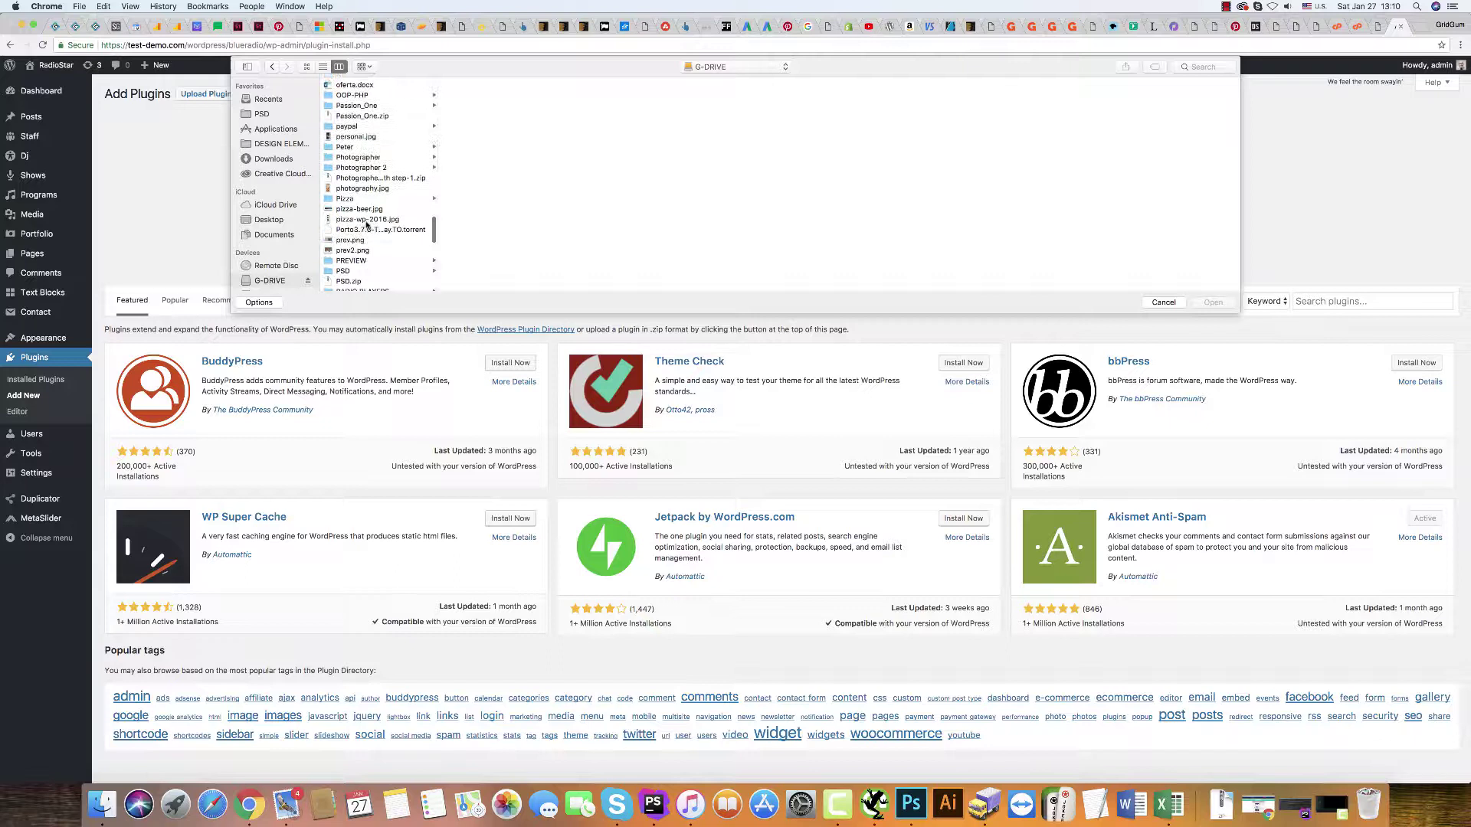
scroll(367, 224, down, 3)
scroll(367, 225, down, 5)
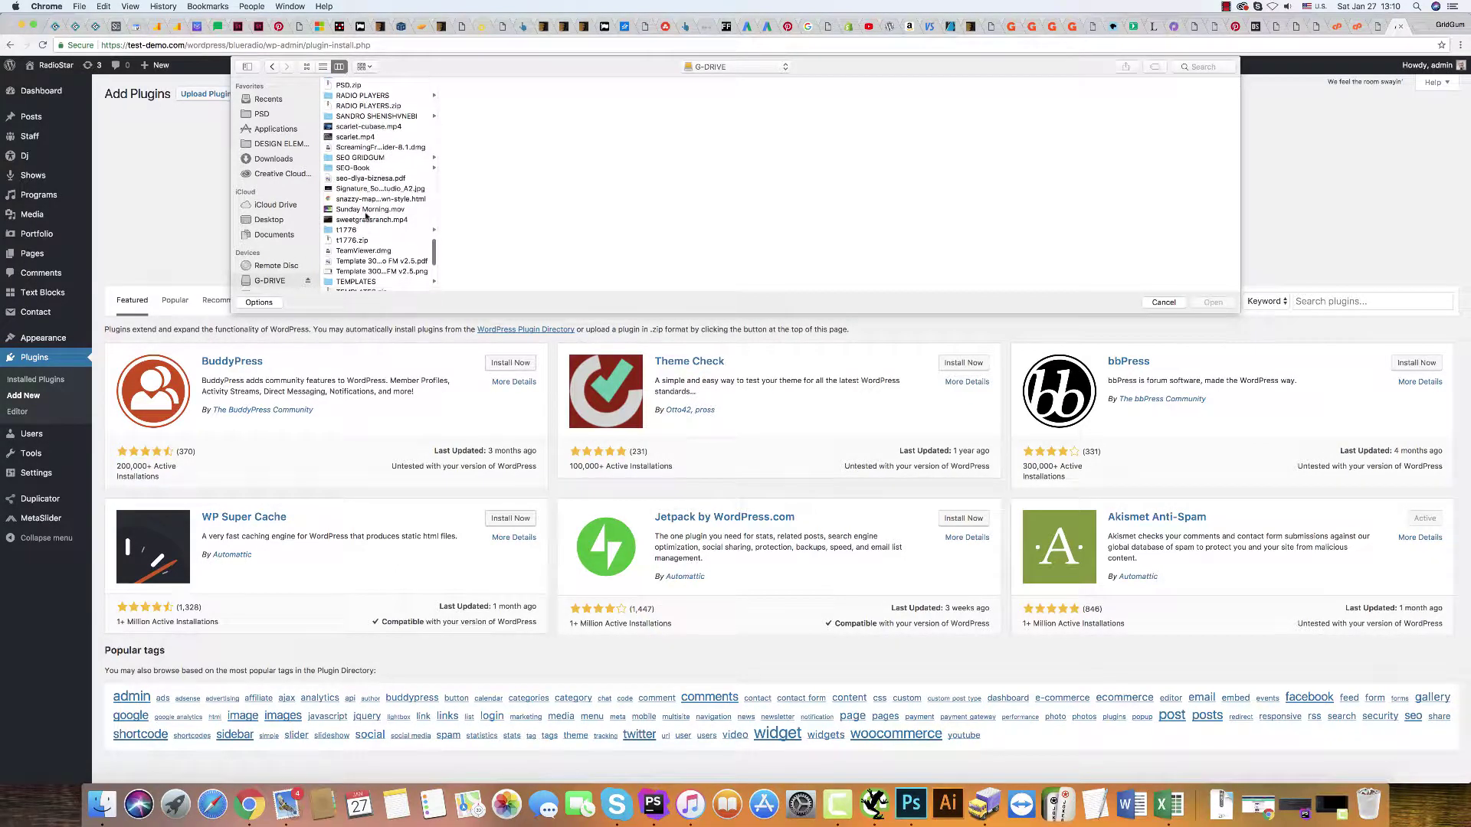
click(352, 96)
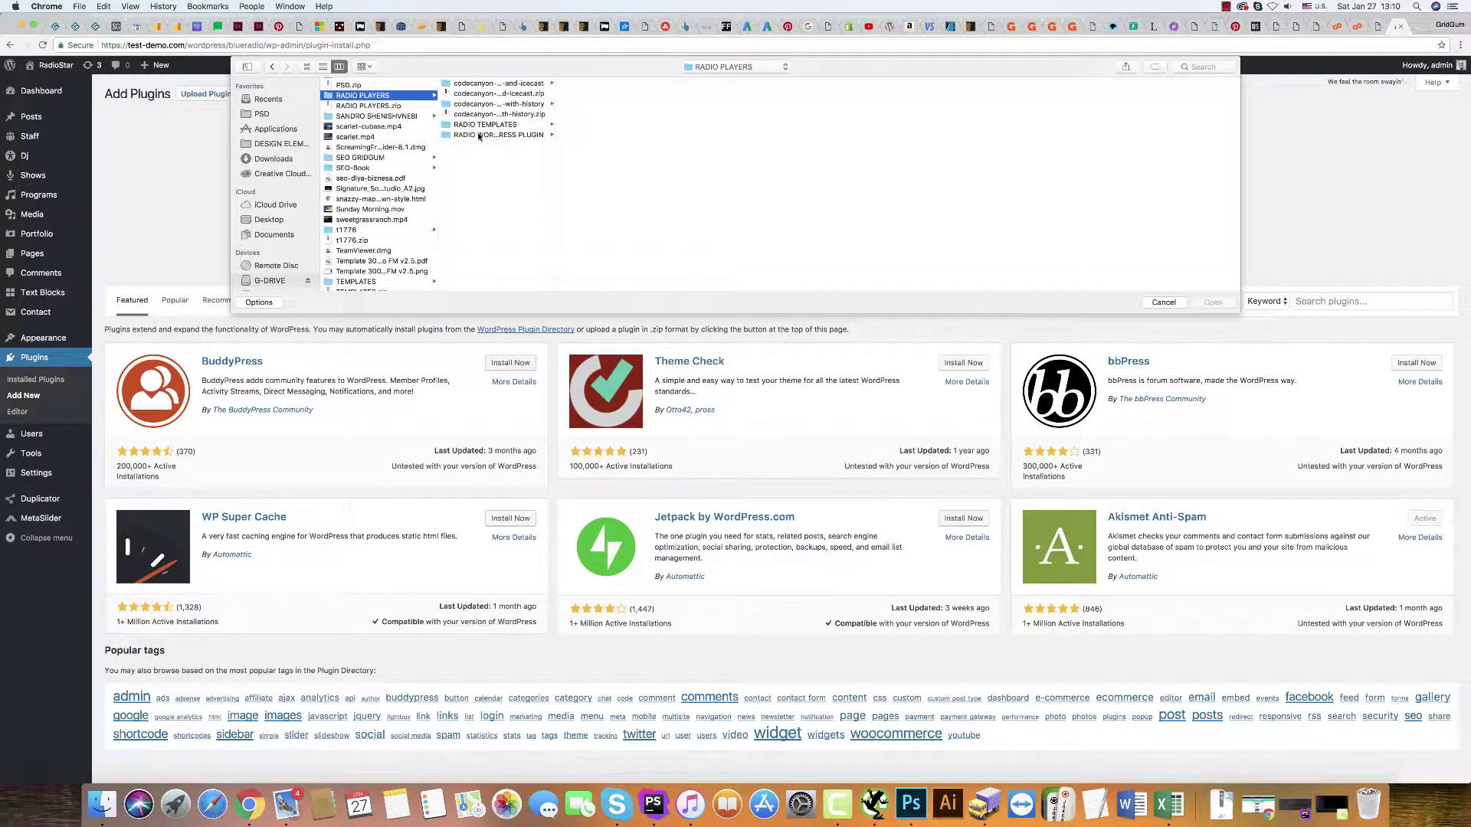
click(474, 126)
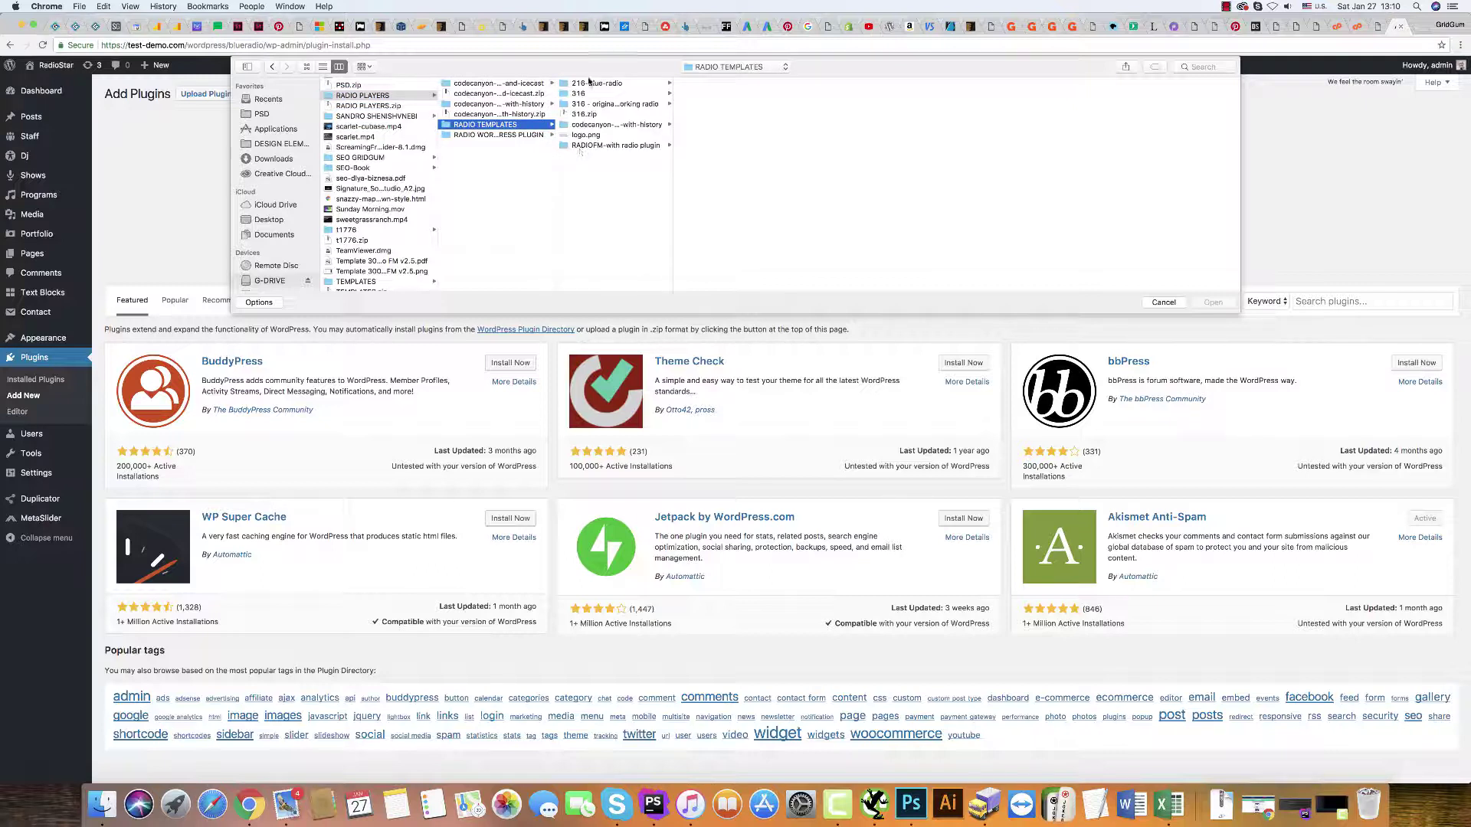
click(590, 83)
click(703, 115)
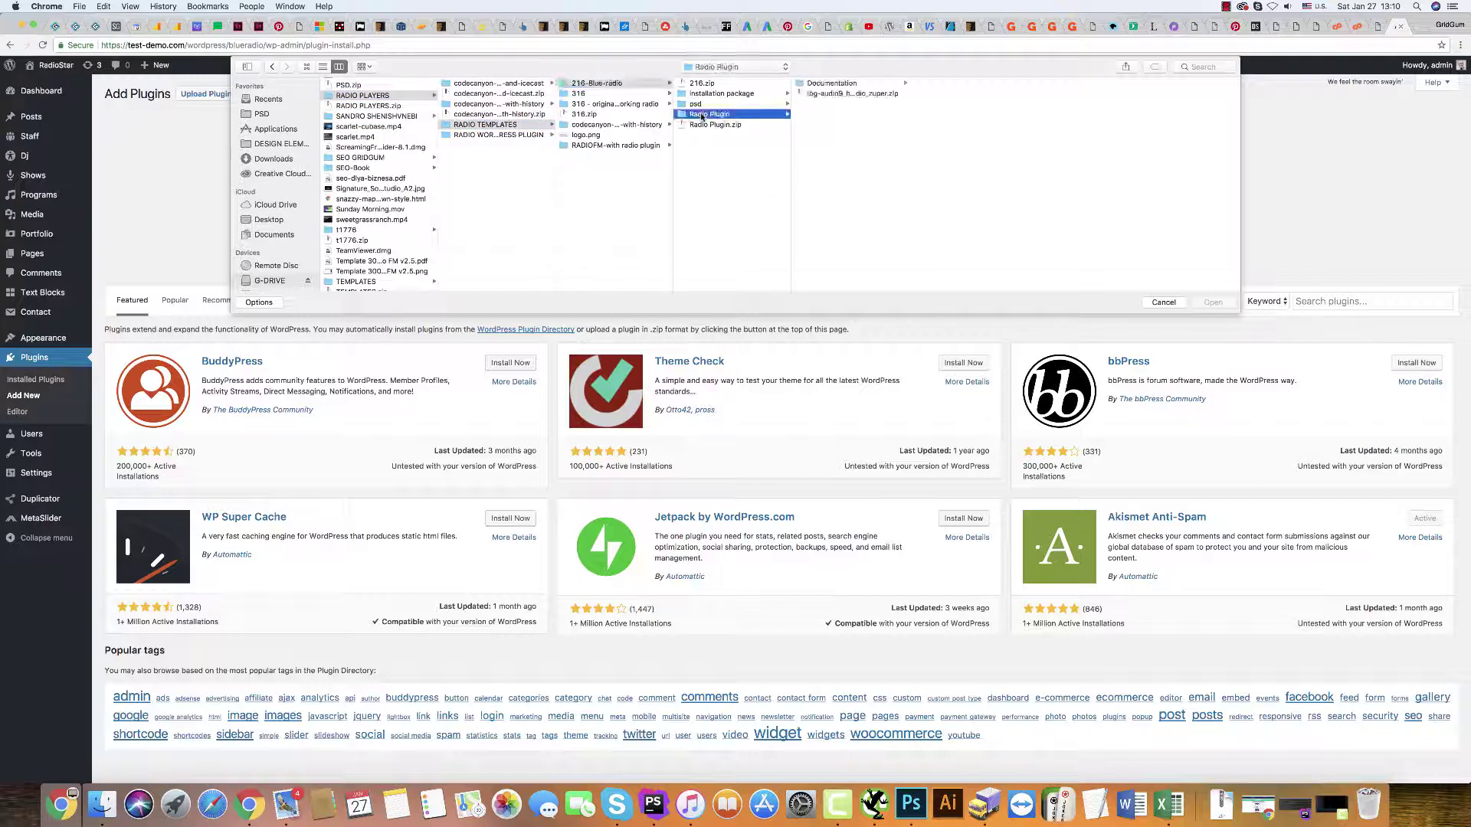
click(818, 93)
click(1214, 303)
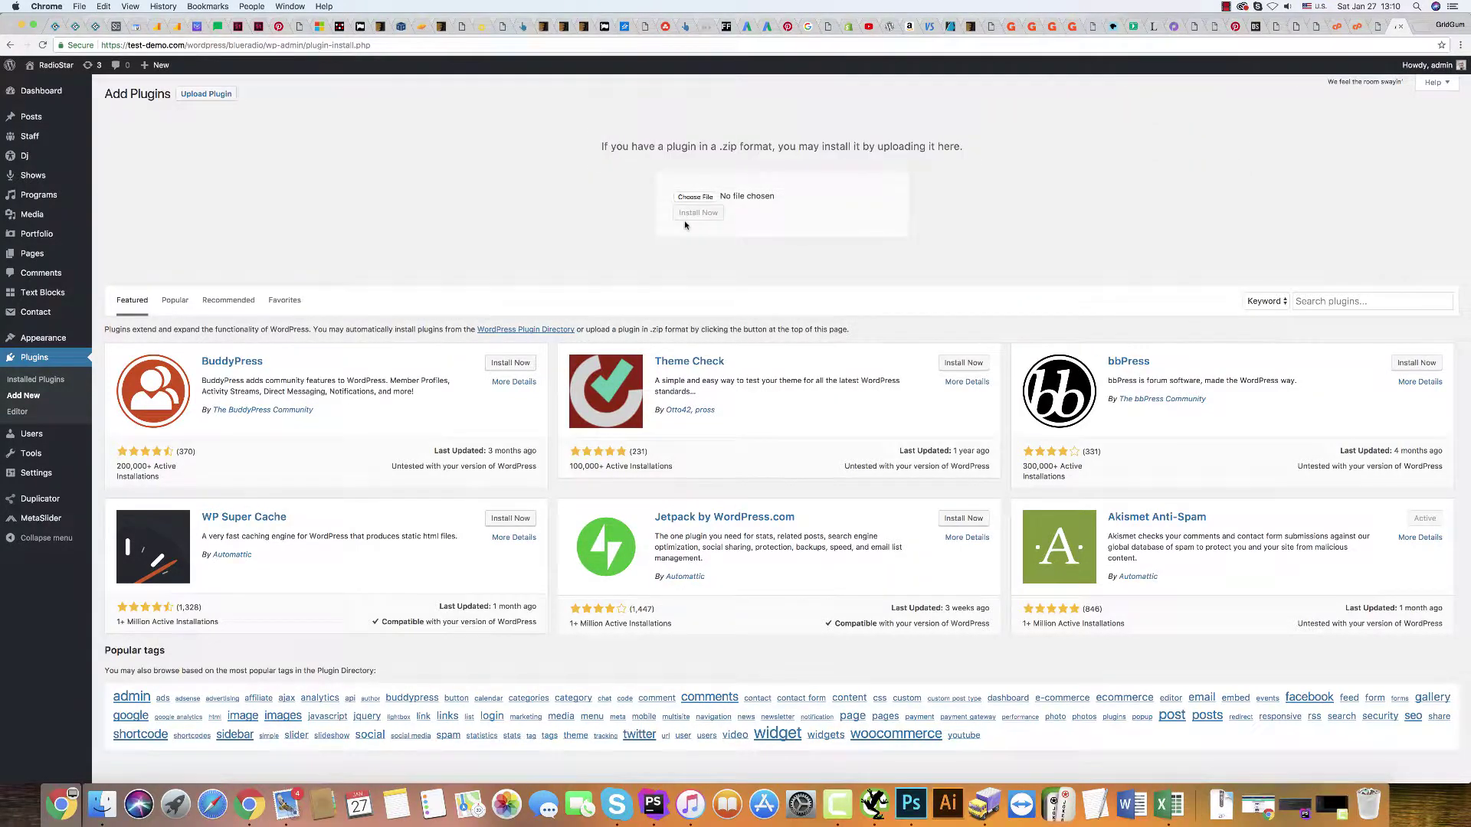
- Install the uploaded Zuper radio player plugin and activate it
click(693, 215)
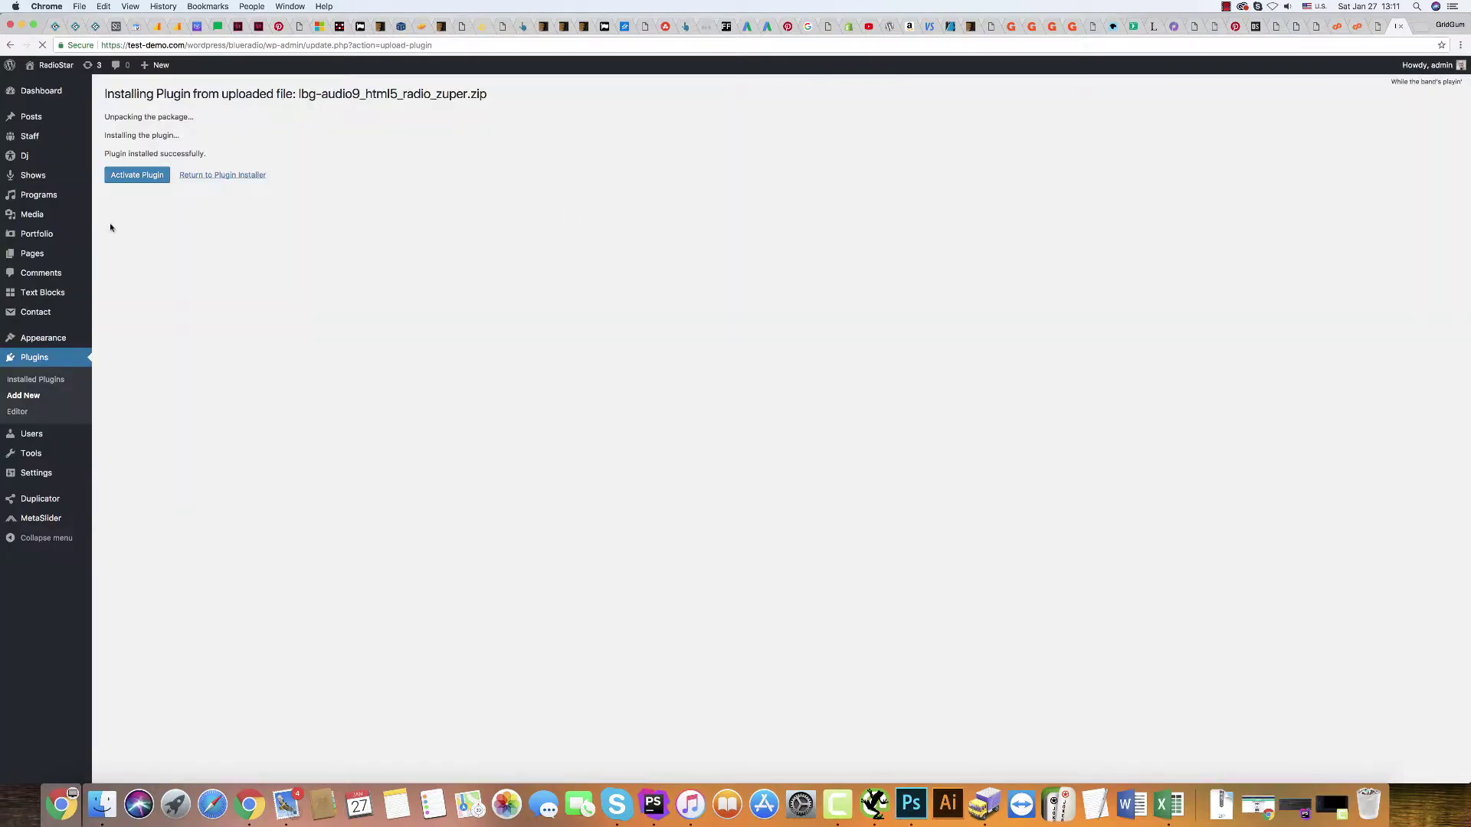
click(128, 183)
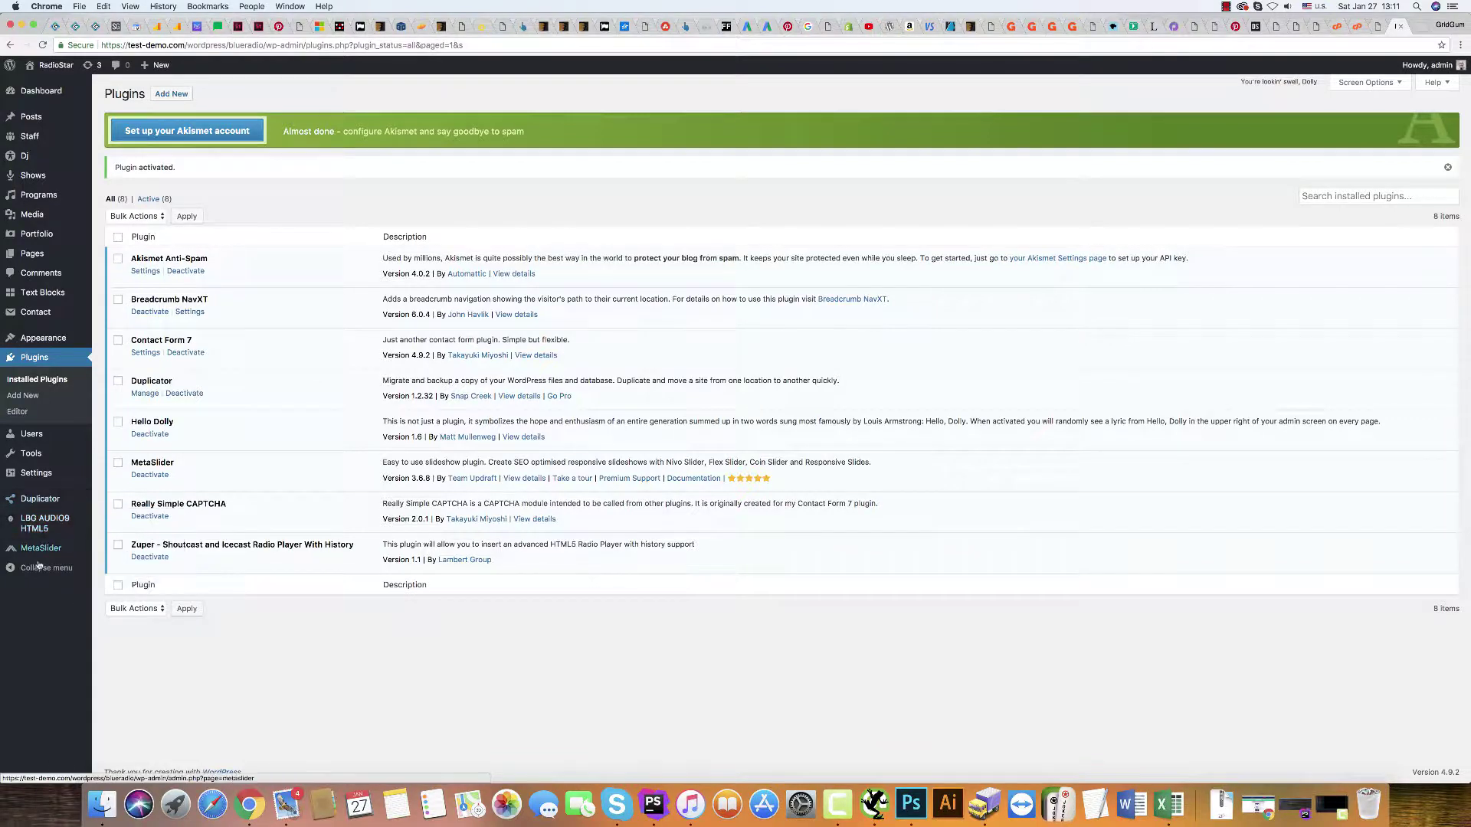
- Open Player Settings for Black Controllers from LBG AUDIO9 HTML5 > Manage Players
mouse_move(16, 528)
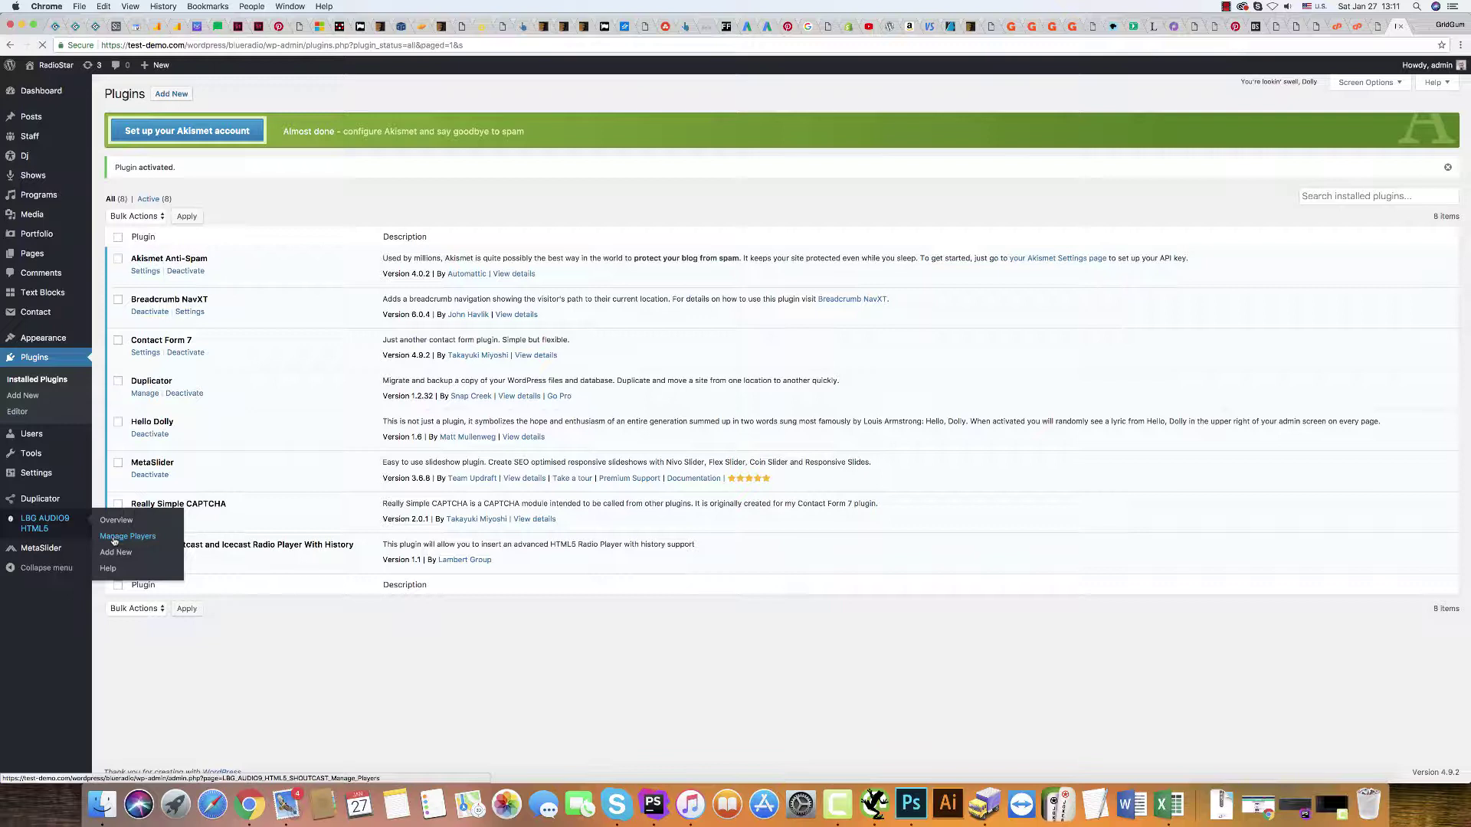
click(113, 539)
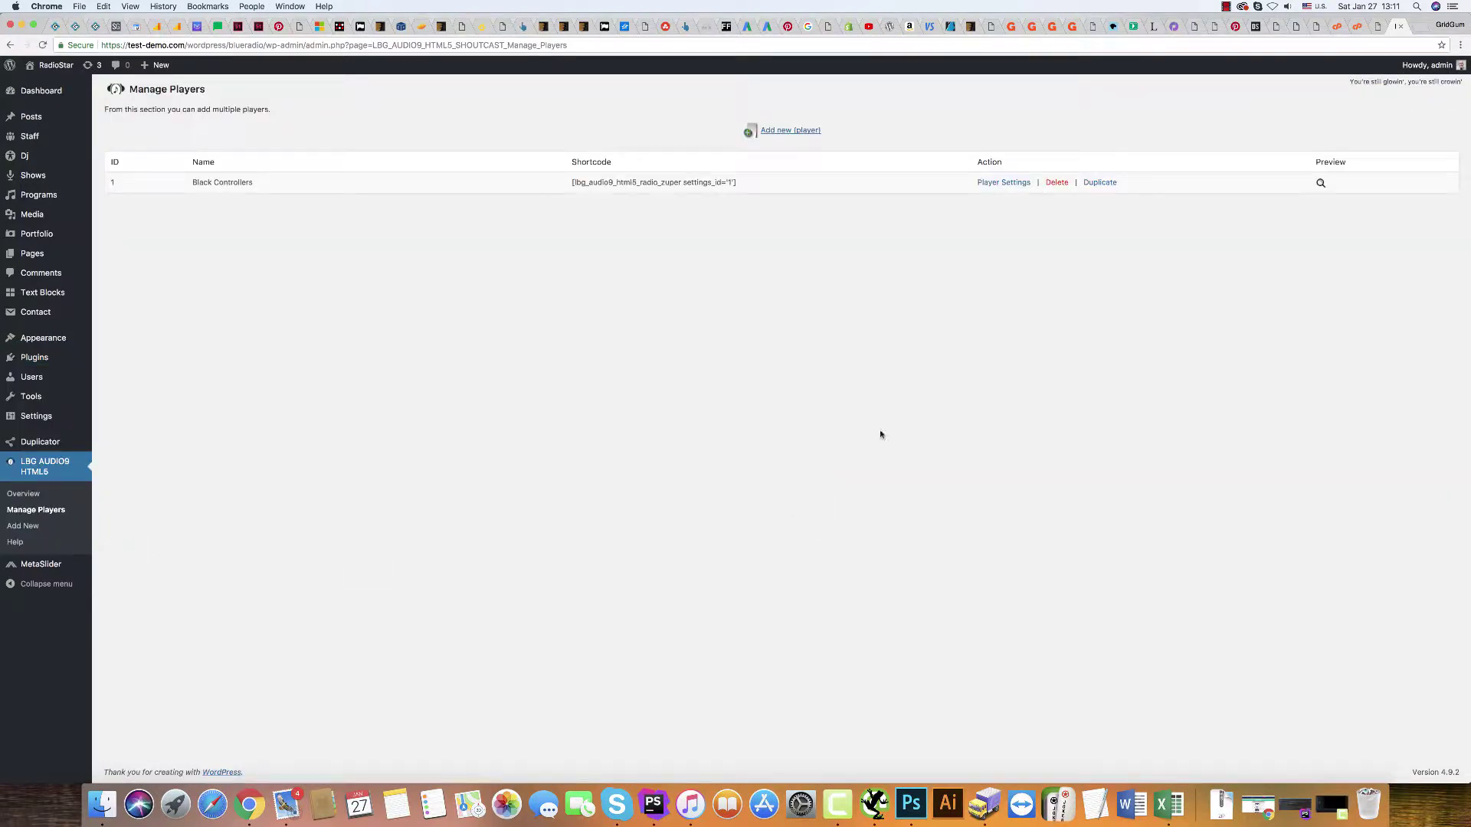
click(987, 184)
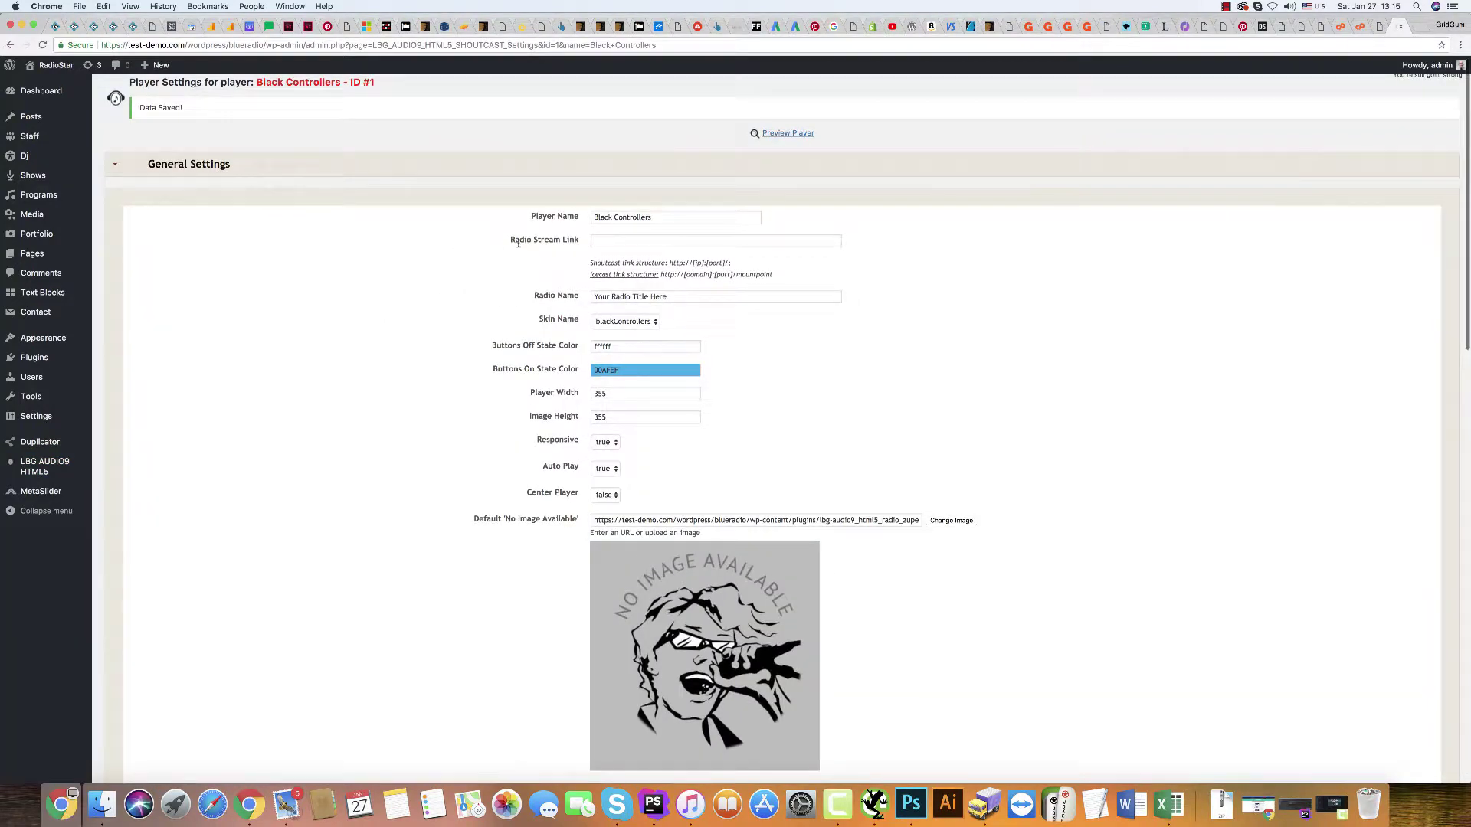
click(602, 241)
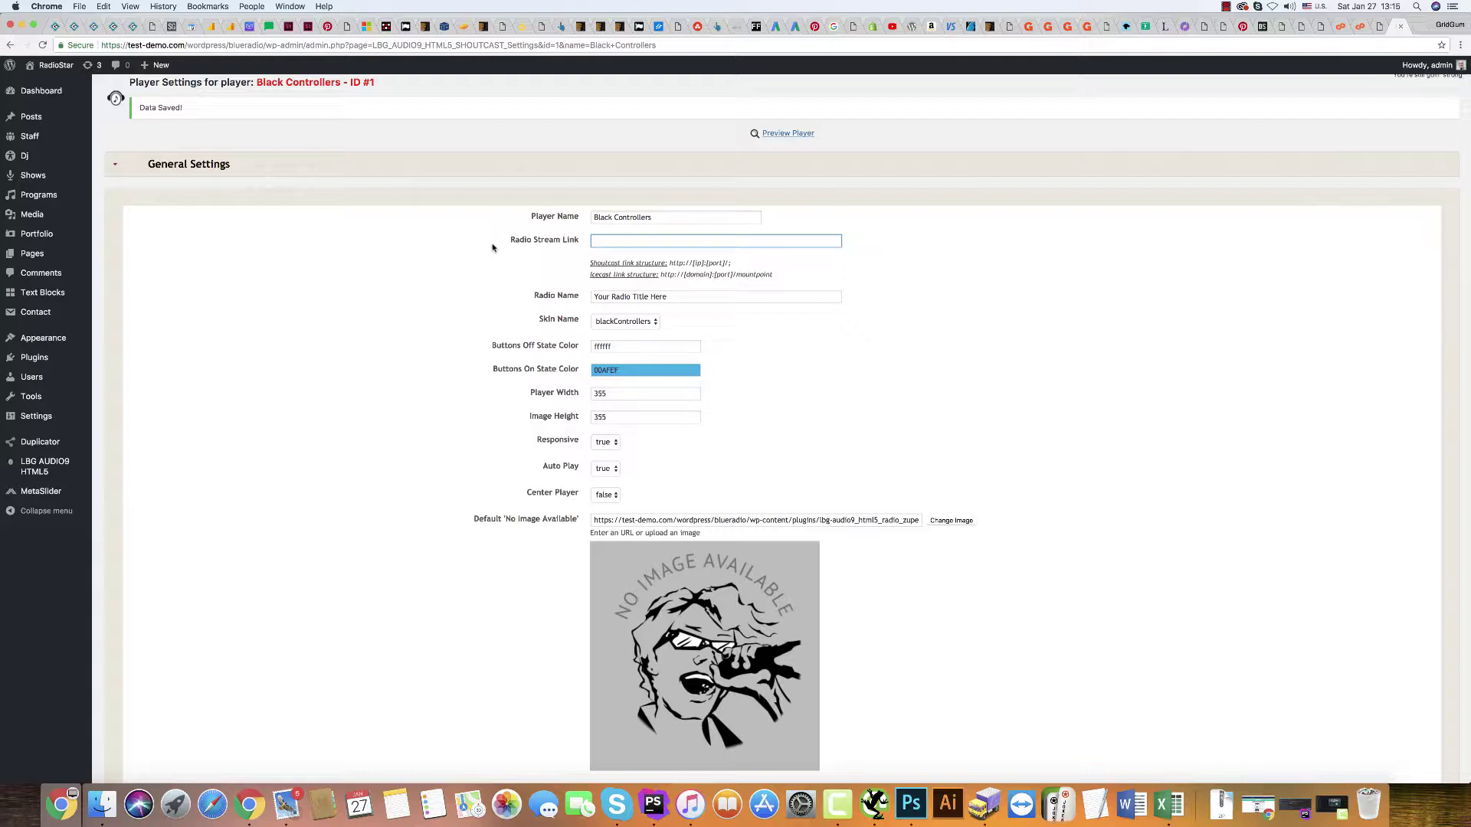
text(http://37.59.14.77:8352/;)
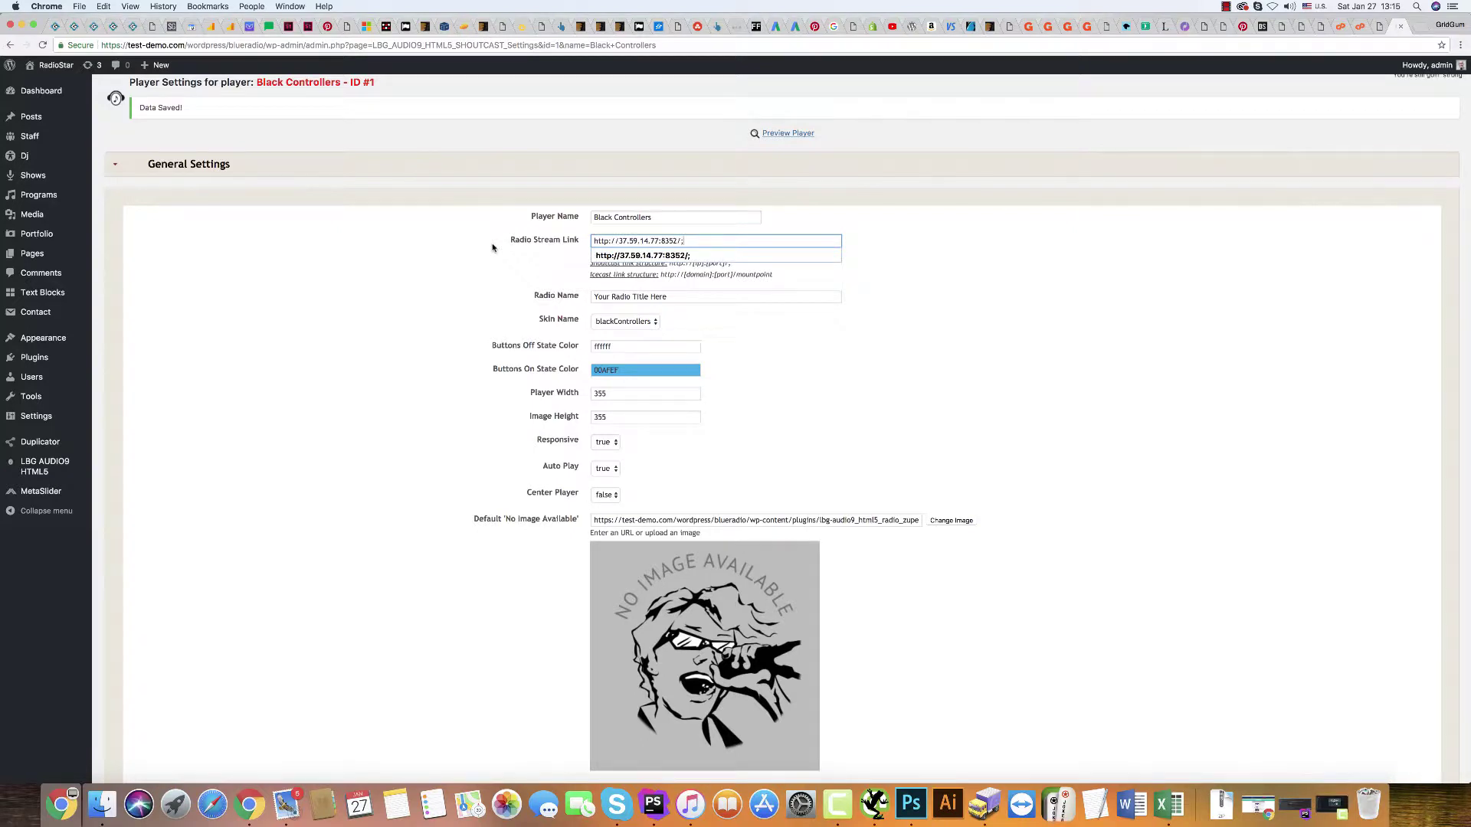
click(492, 247)
scroll(445, 318, down, 8)
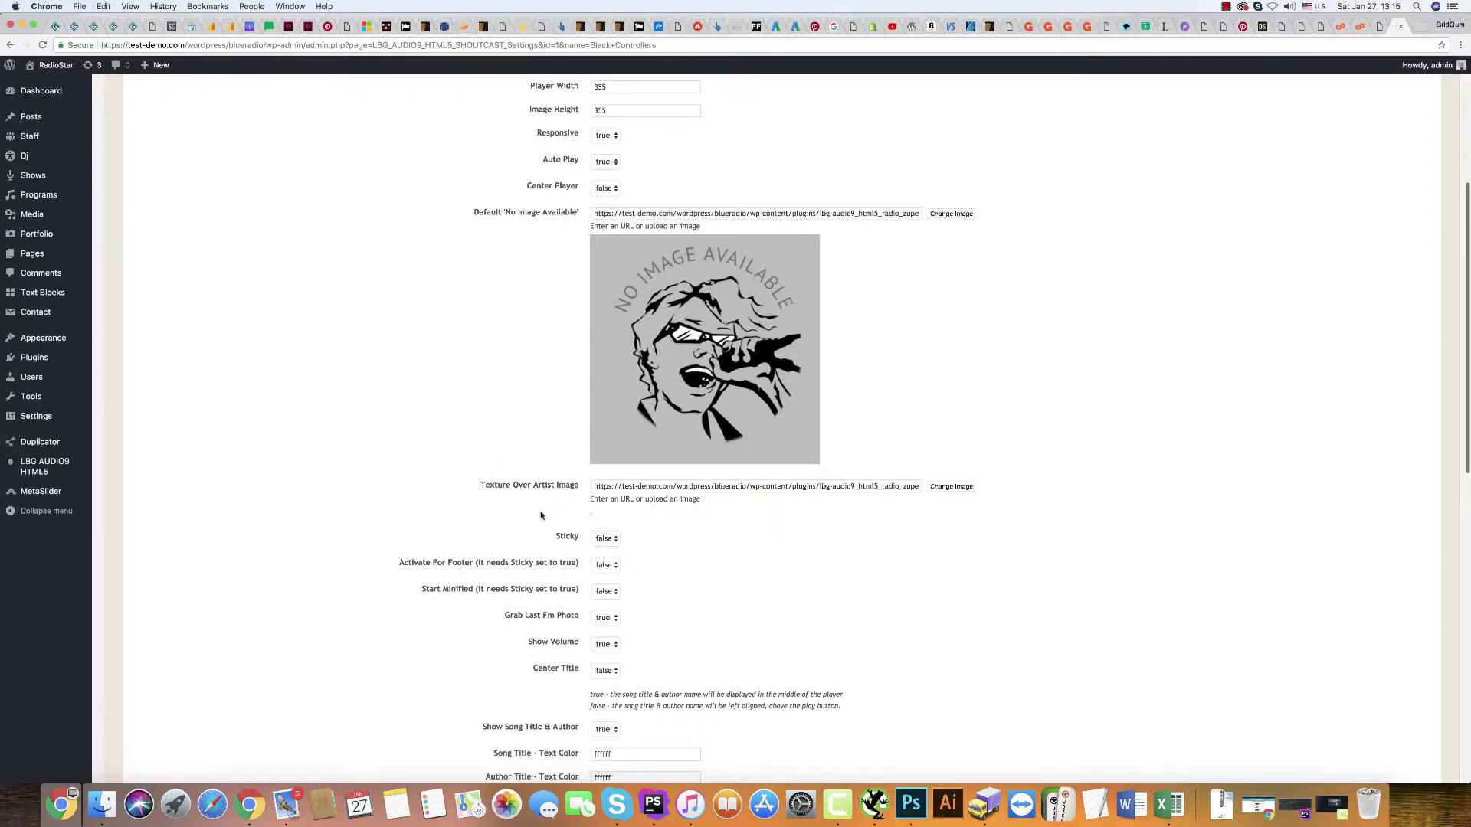
scroll(483, 469, down, 2)
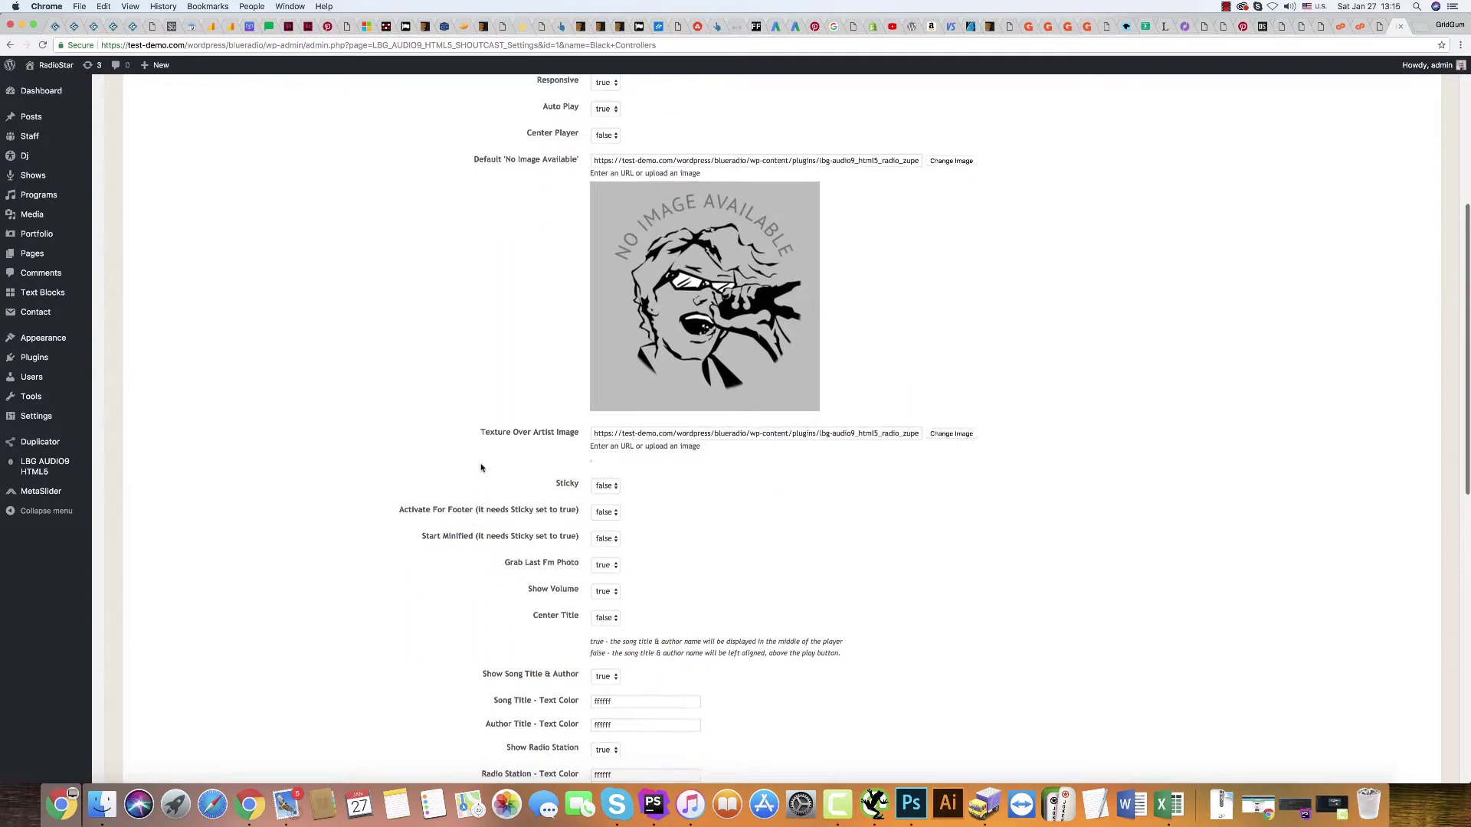
- Set Sticky and Activate For Footer to true and update the player settings
click(606, 477)
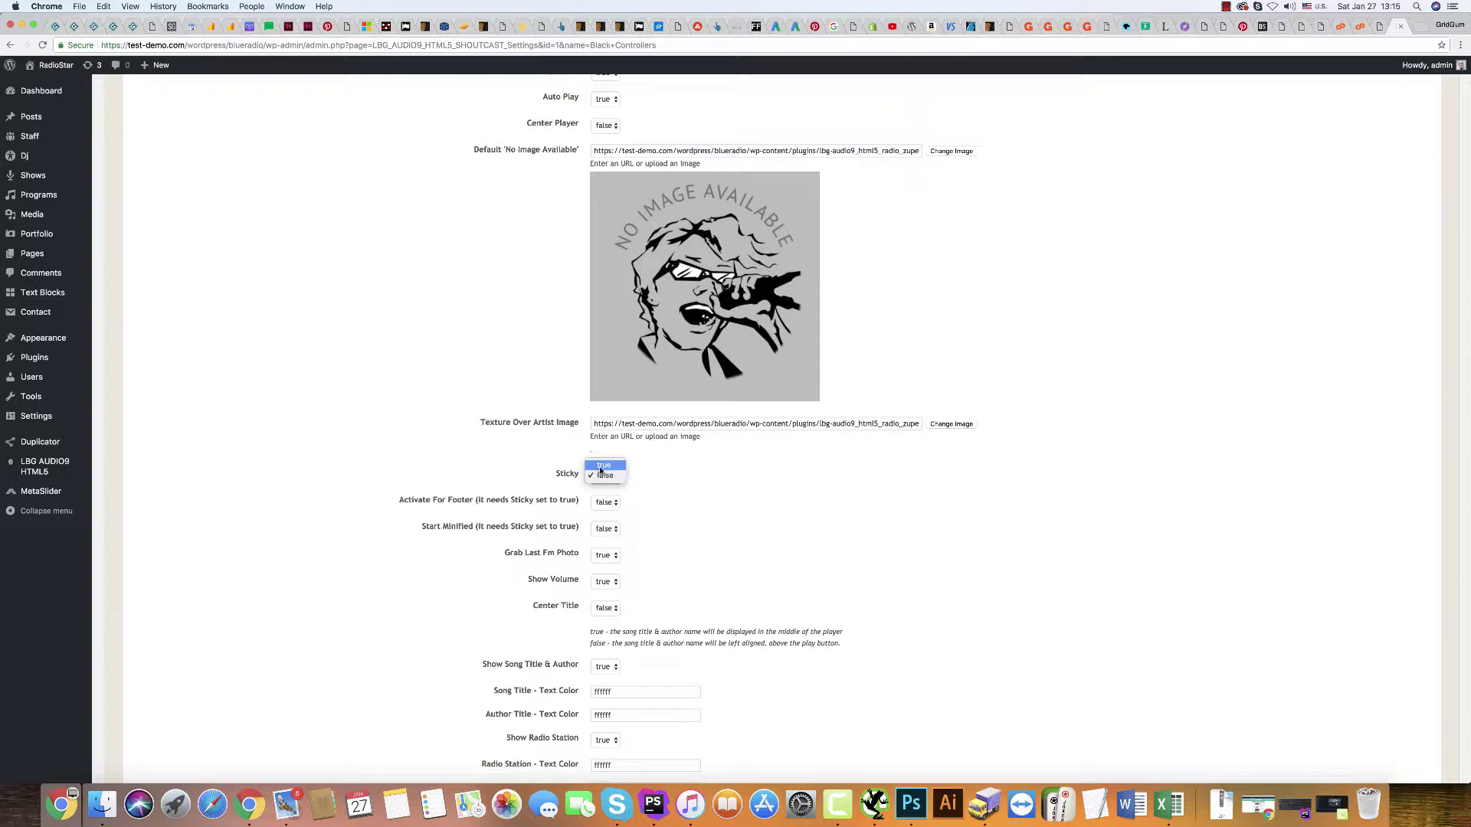
click(602, 467)
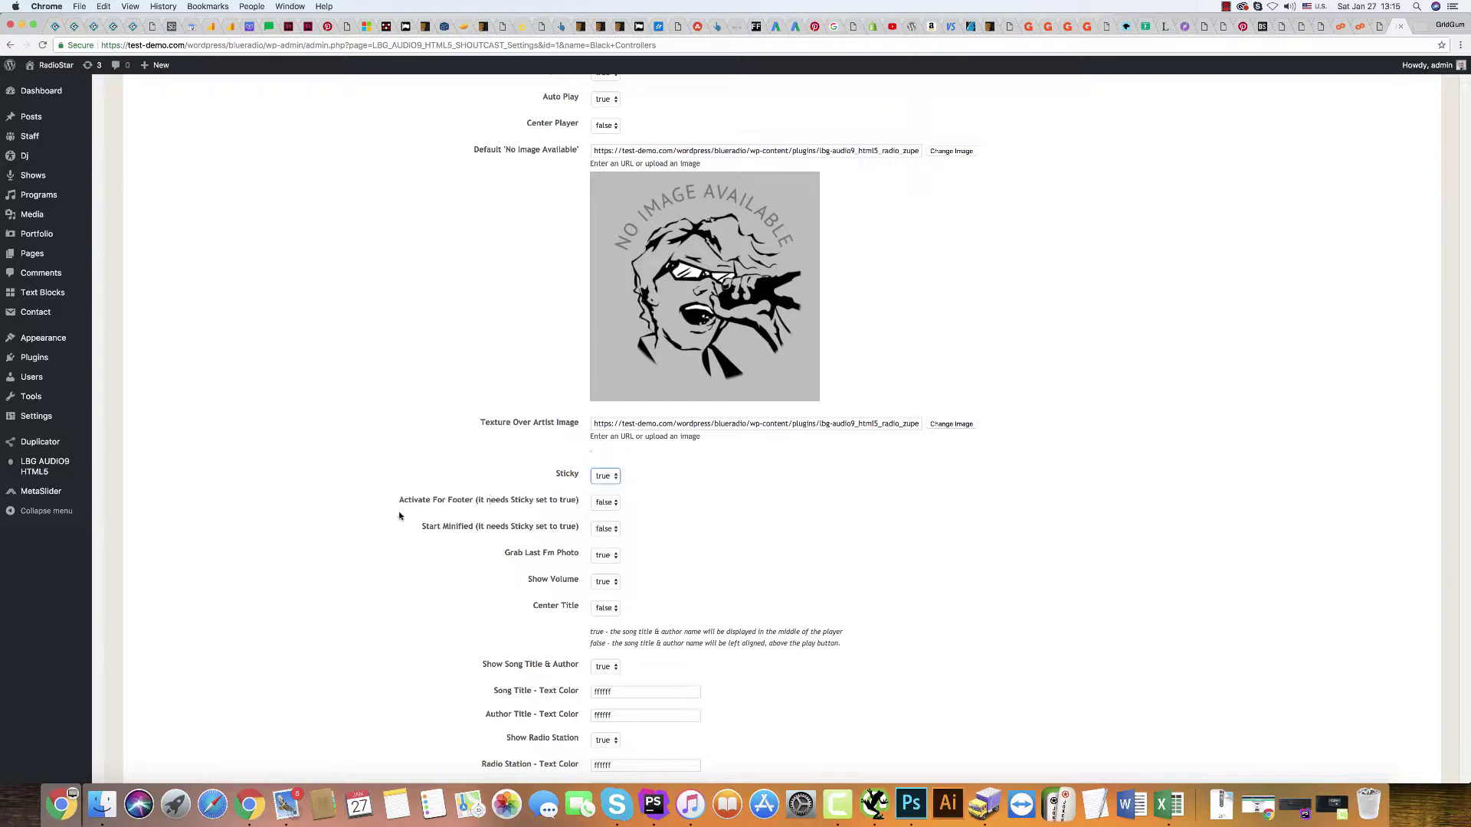
click(605, 504)
click(606, 493)
scroll(327, 521, down, 10)
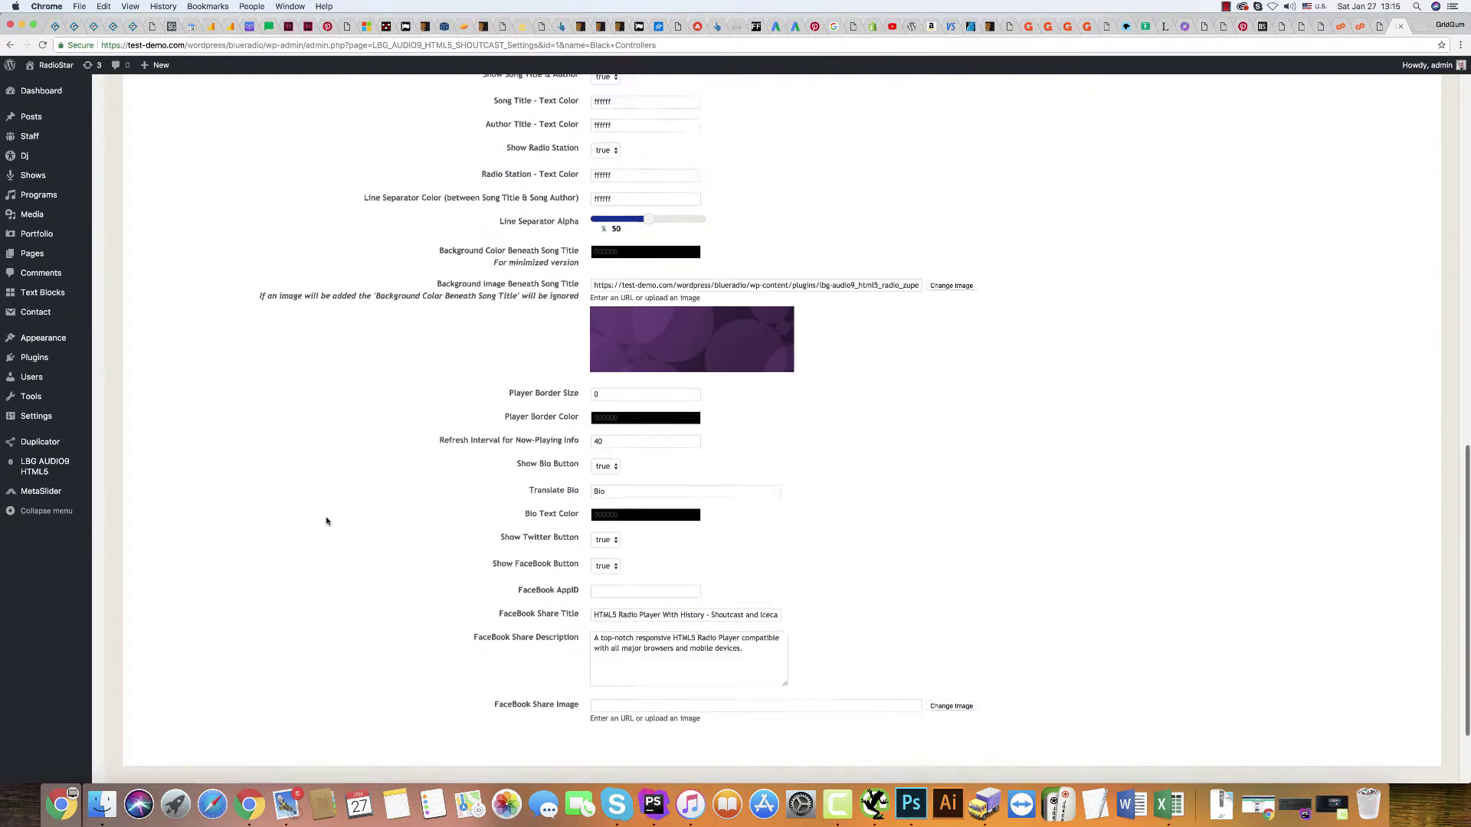
click(763, 734)
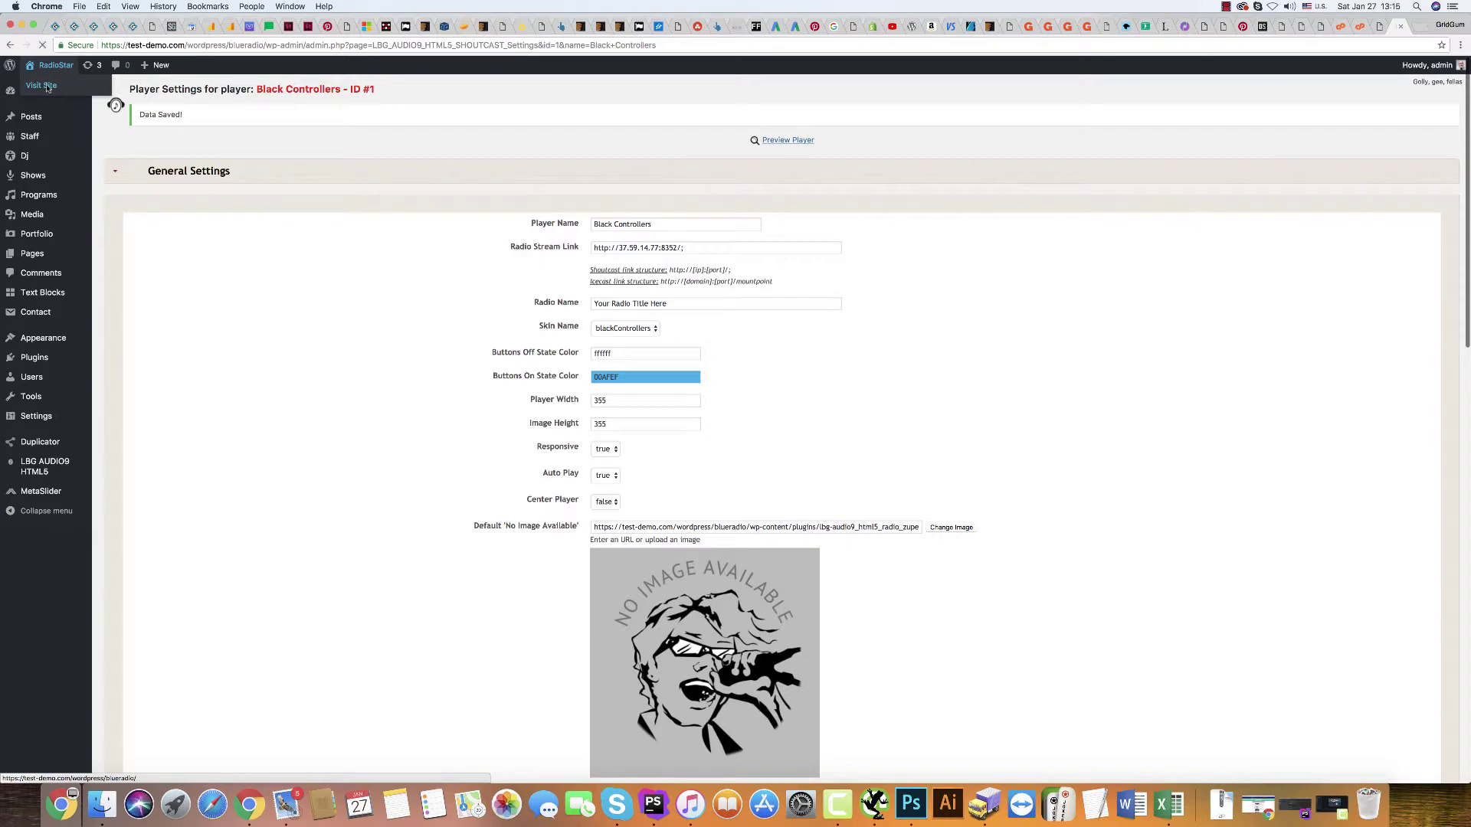
- Visit the public RadioStar site and collapse then expand the footer player
click(42, 86)
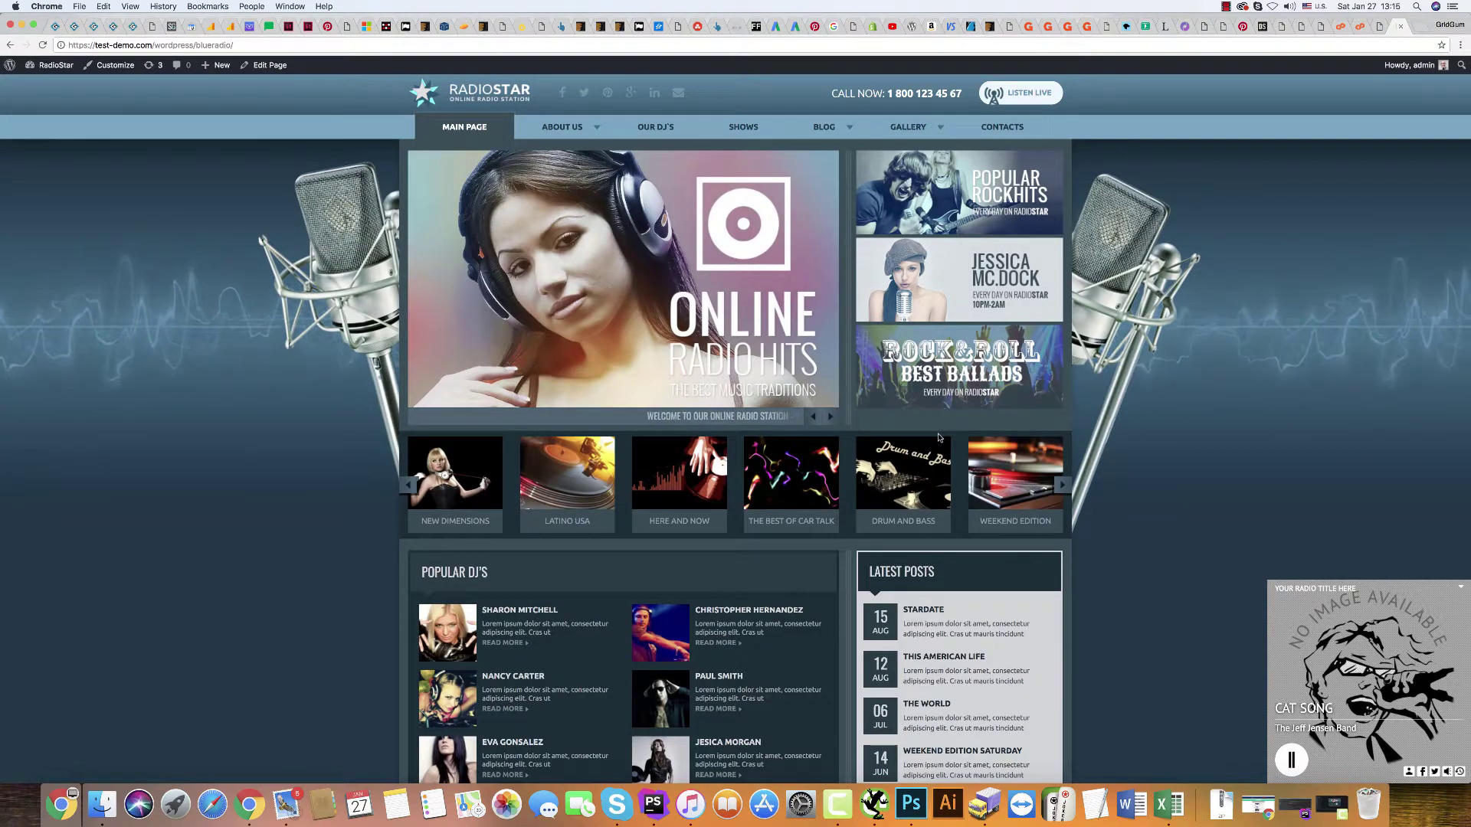
click(1461, 591)
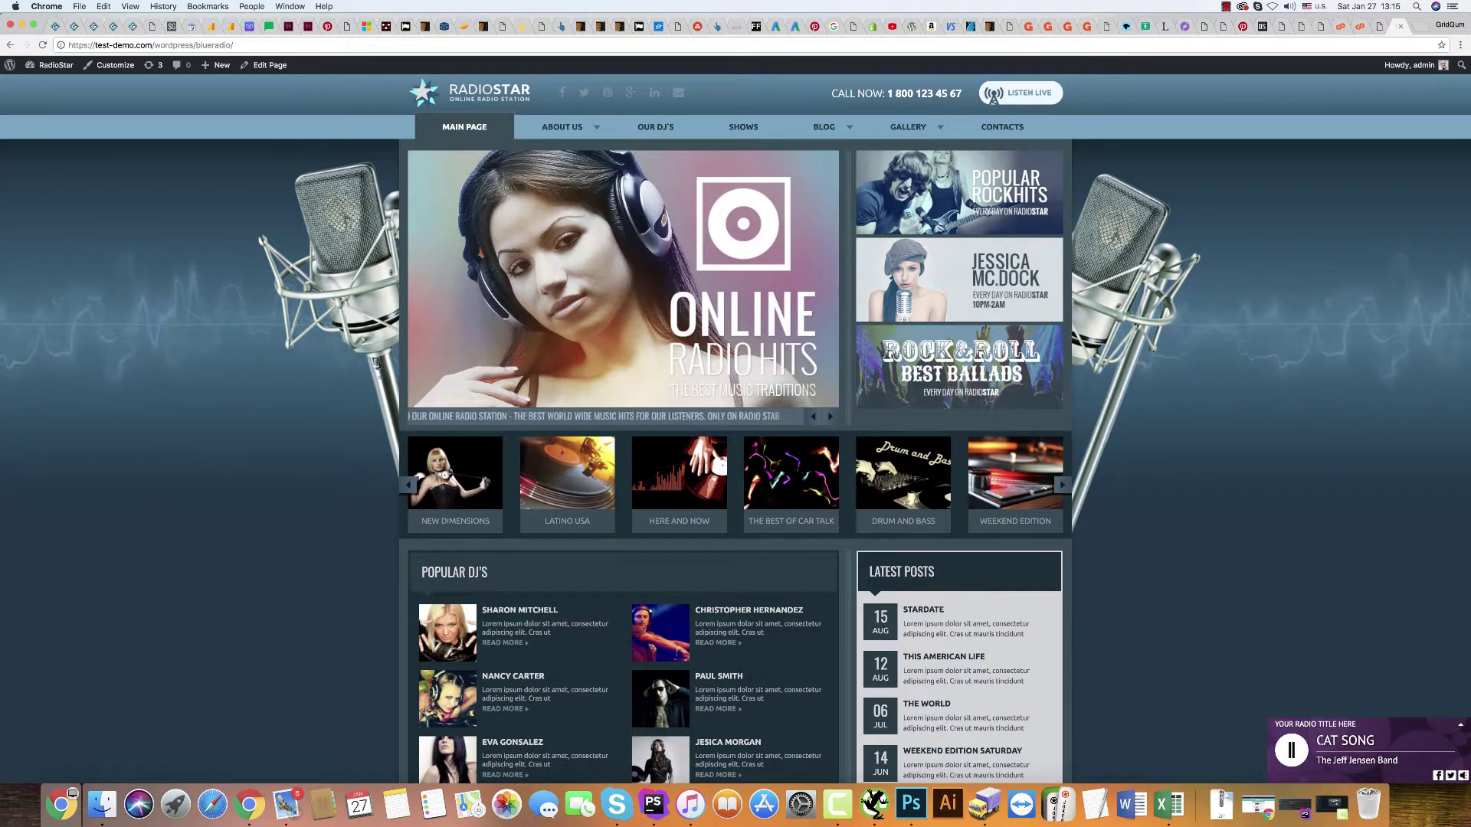
click(1460, 725)
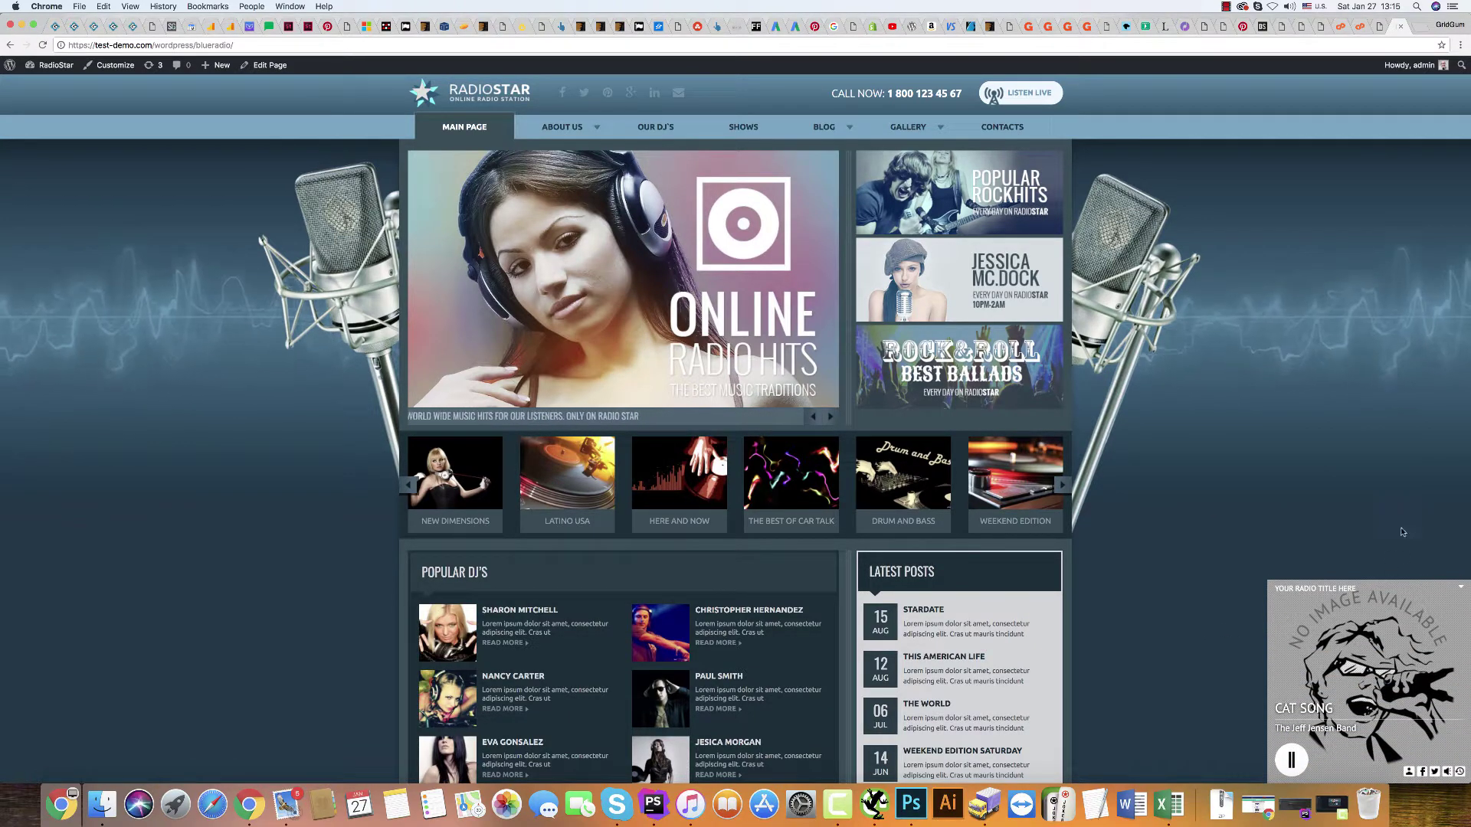
- Toggle the player's artist bio and song history panels, then collapse it again
click(1409, 772)
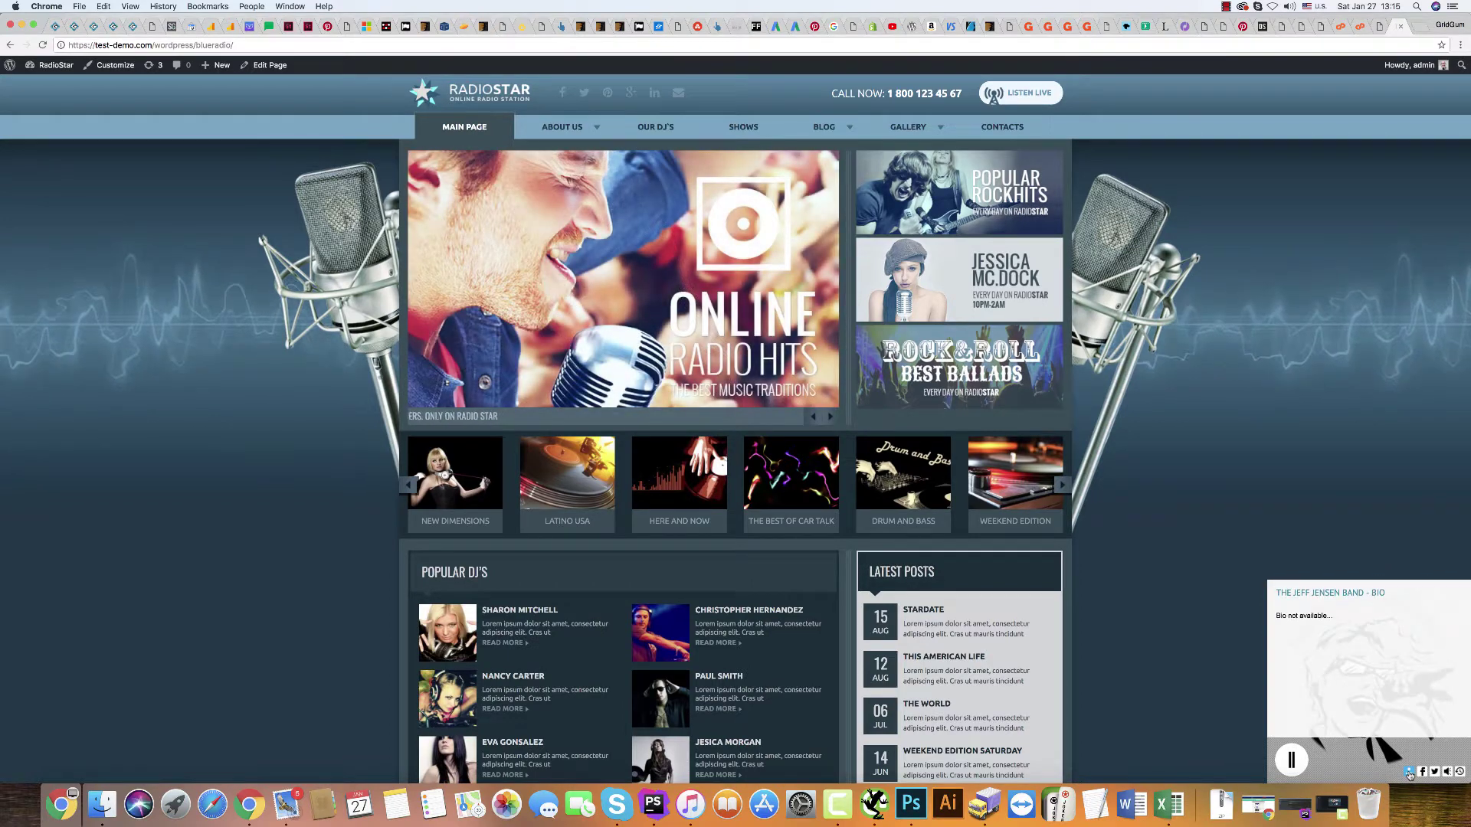
click(1409, 772)
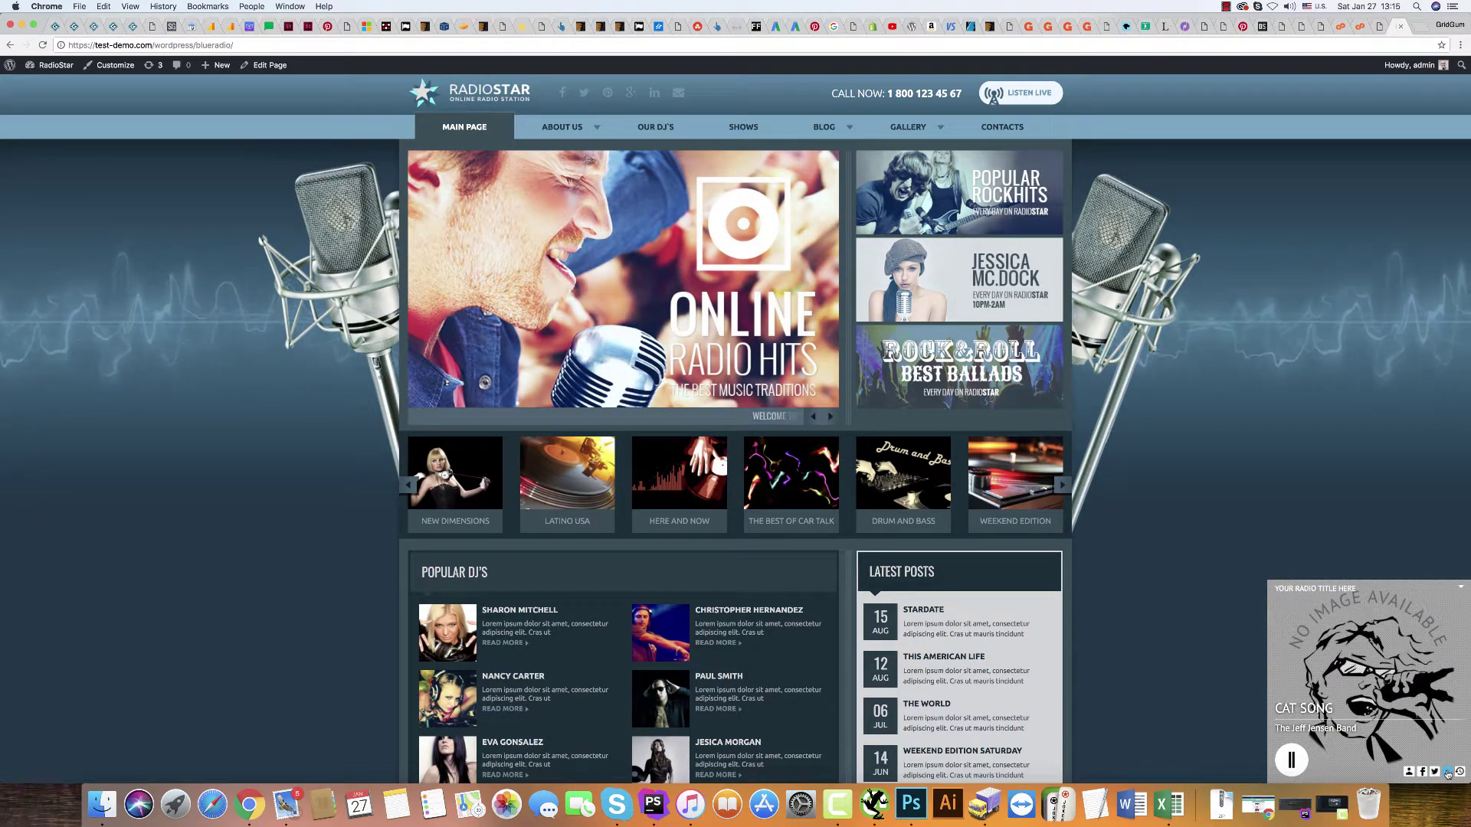
click(1461, 773)
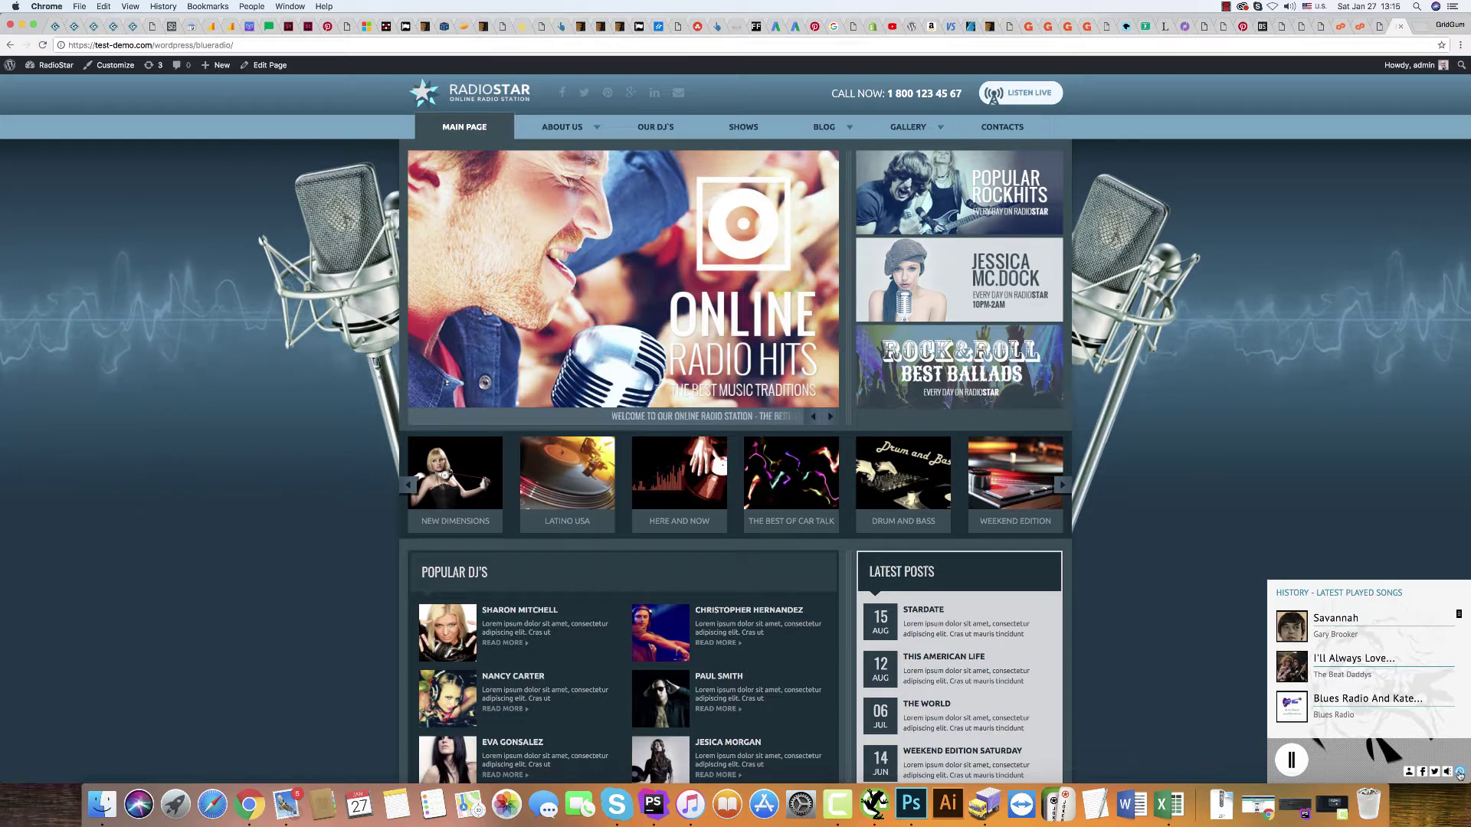
click(1460, 773)
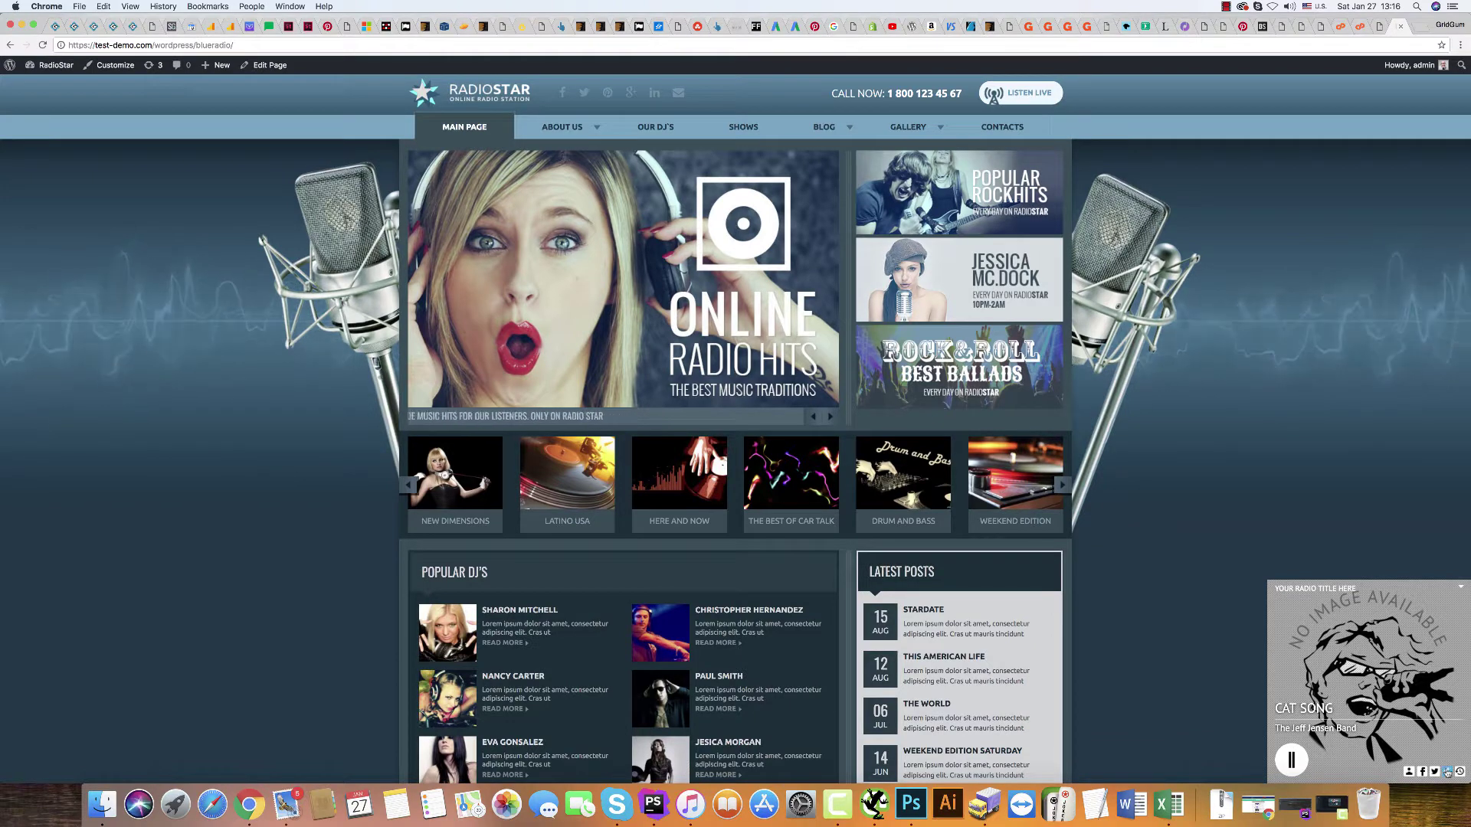
click(1461, 591)
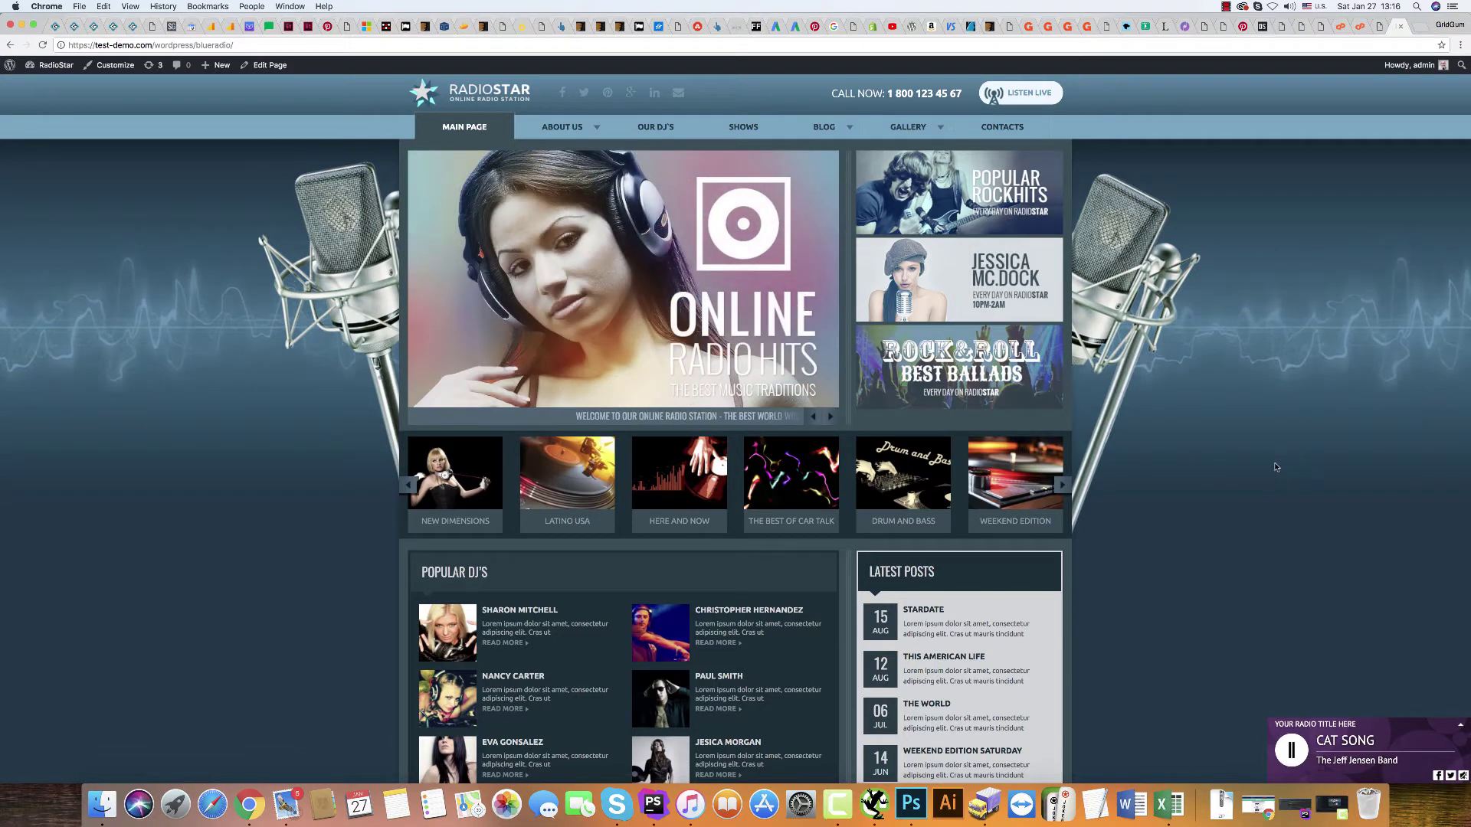
click(1226, 6)
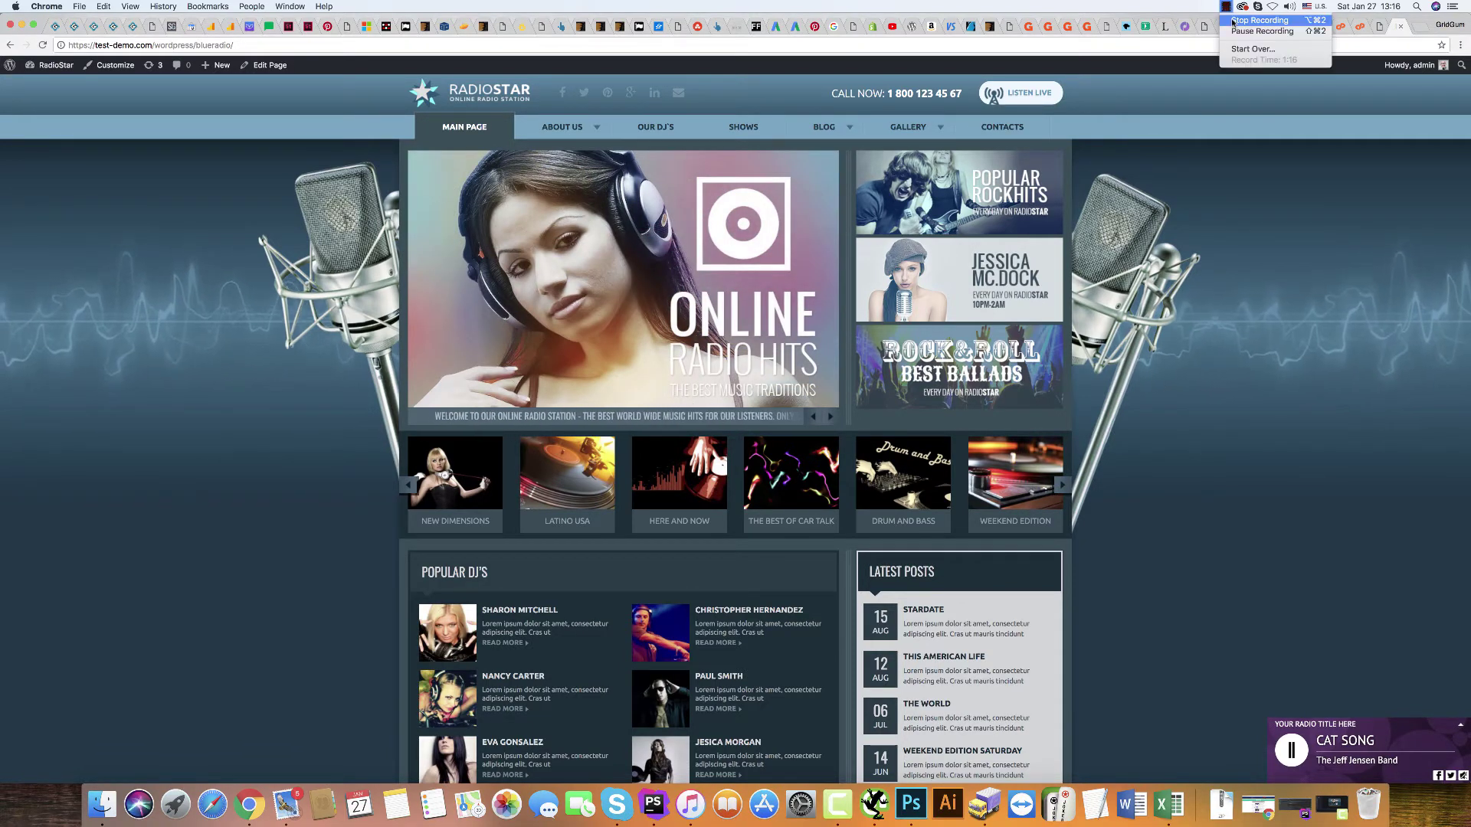